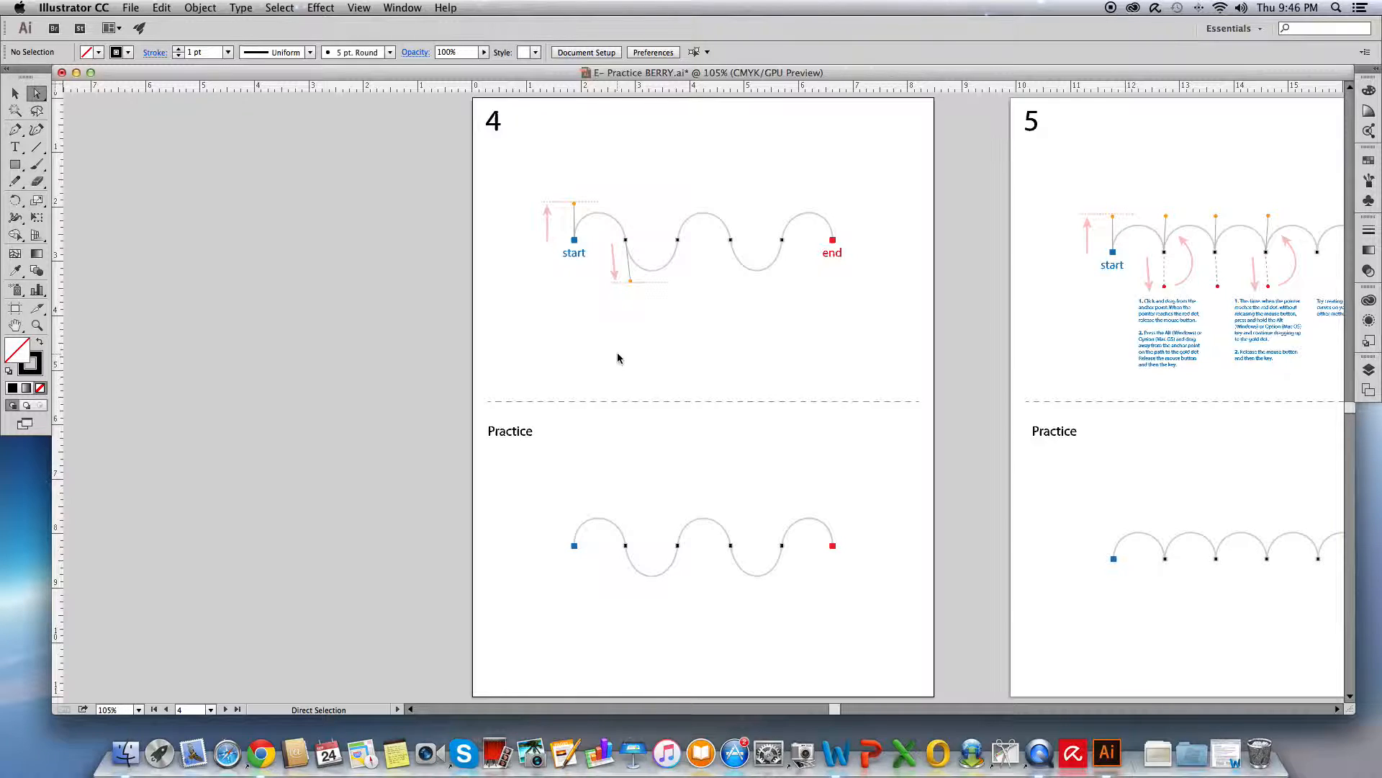
With the Pen tool, trace the first two arcs of template 4 from the start square, pulling the handles alternately upward and downward
{"action": "left_click", "coordinate": [14, 132]}
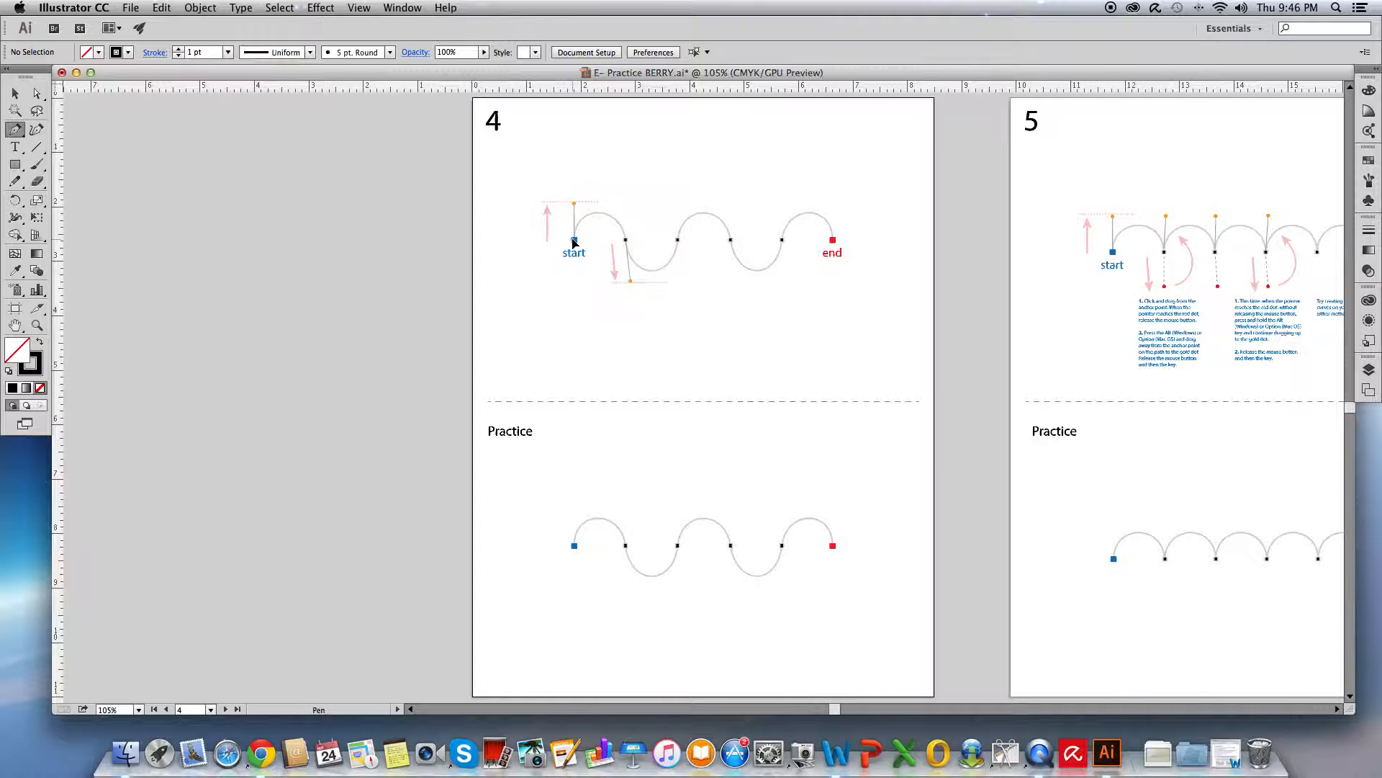
{"action": "left_click_drag", "start_coordinate": [573, 241], "coordinate": [574, 207]}
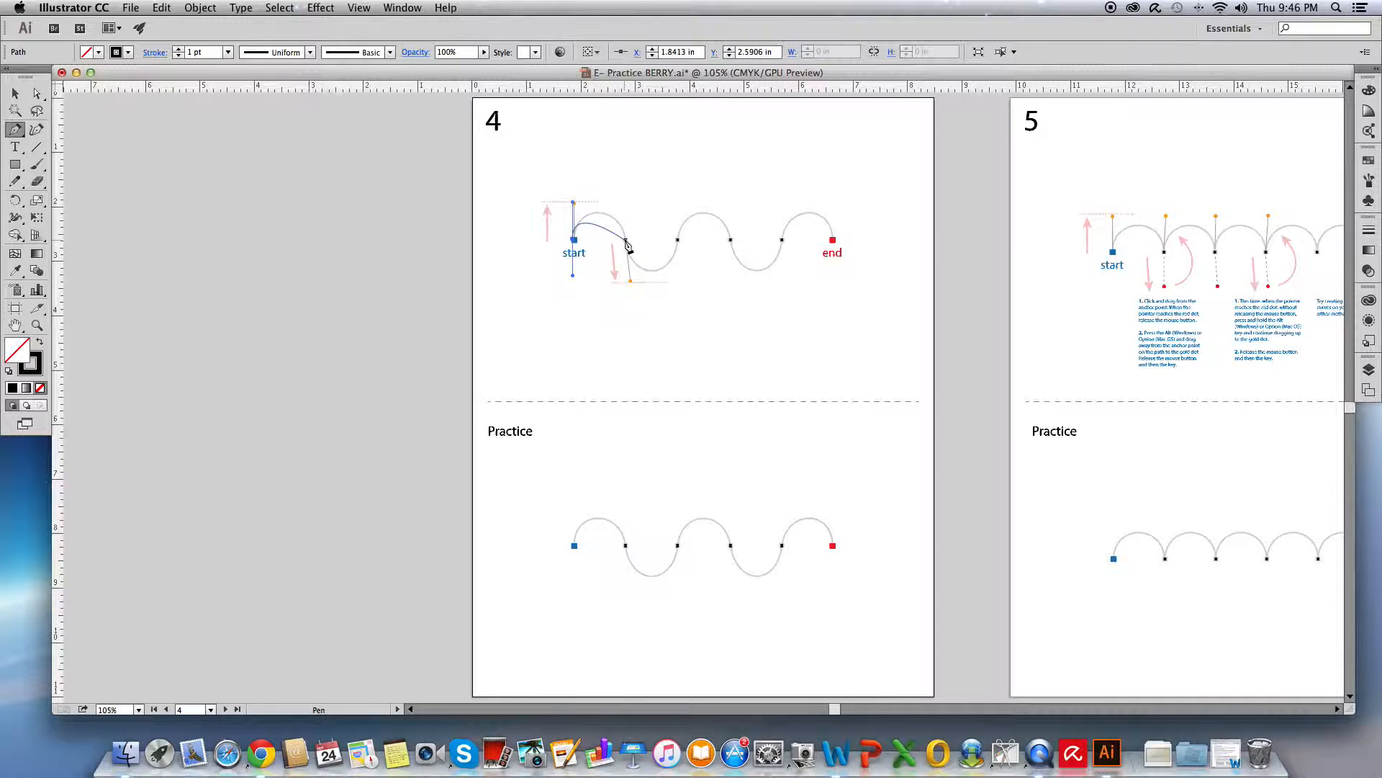
{"action": "left_click_drag", "start_coordinate": [626, 239], "coordinate": [630, 278]}
{"action": "left_click_drag", "start_coordinate": [630, 283], "coordinate": [631, 284]}
{"action": "left_click_drag", "start_coordinate": [630, 283], "coordinate": [631, 283]}
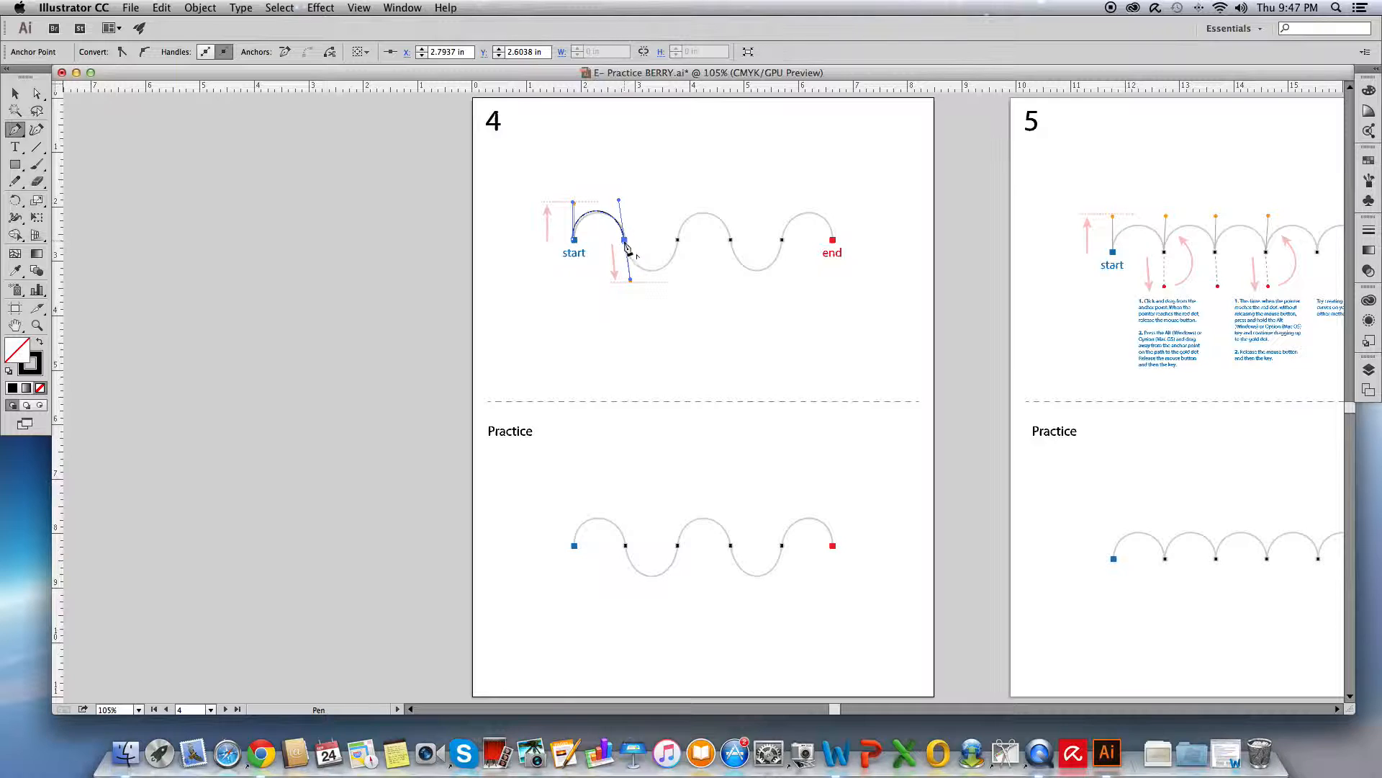
{"action": "left_click", "coordinate": [678, 242]}
{"action": "left_click_drag", "start_coordinate": [679, 246], "coordinate": [682, 206]}
{"action": "left_click_drag", "start_coordinate": [681, 207], "coordinate": [680, 205]}
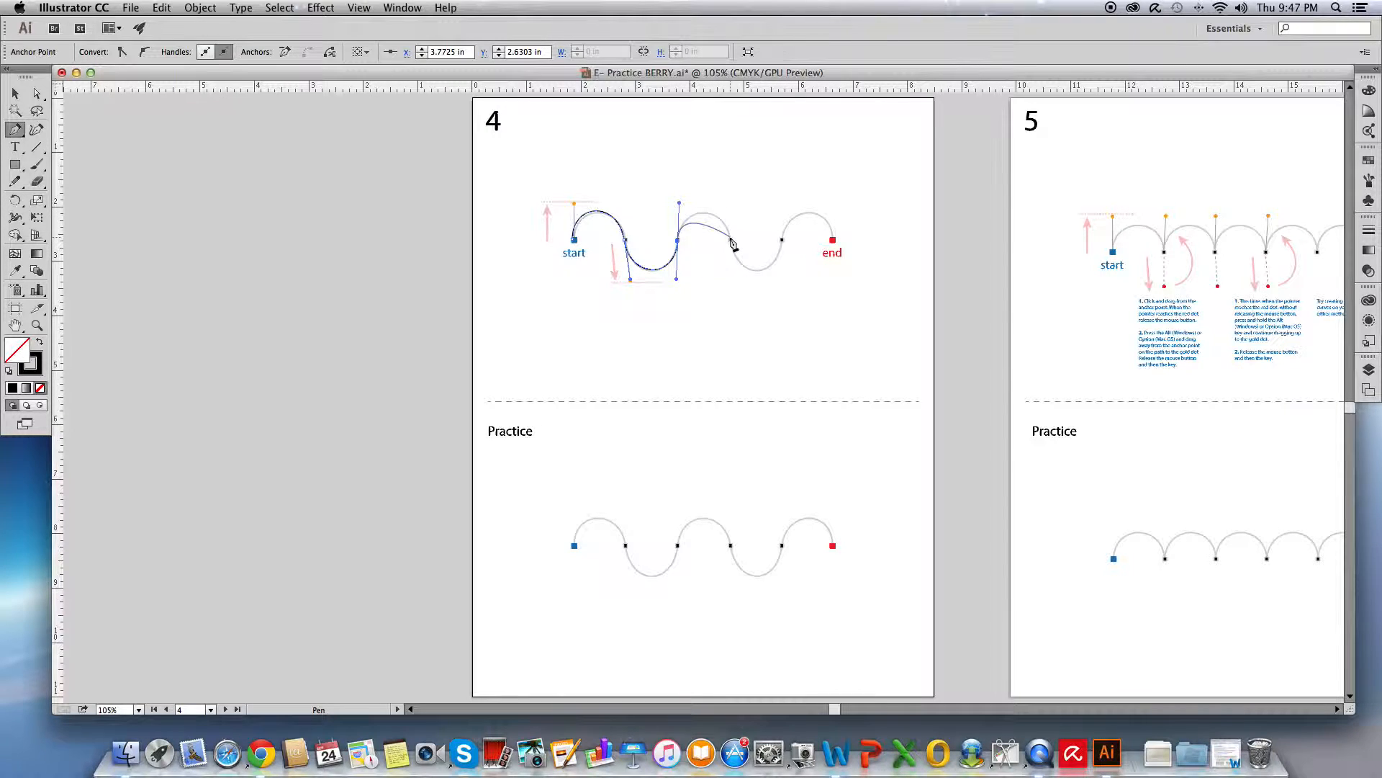
Trace the last three arcs of template 4 with alternating handles, ending the open path at the red end square
{"action": "left_click_drag", "start_coordinate": [730, 240], "coordinate": [734, 271]}
{"action": "left_click_drag", "start_coordinate": [735, 270], "coordinate": [735, 270]}
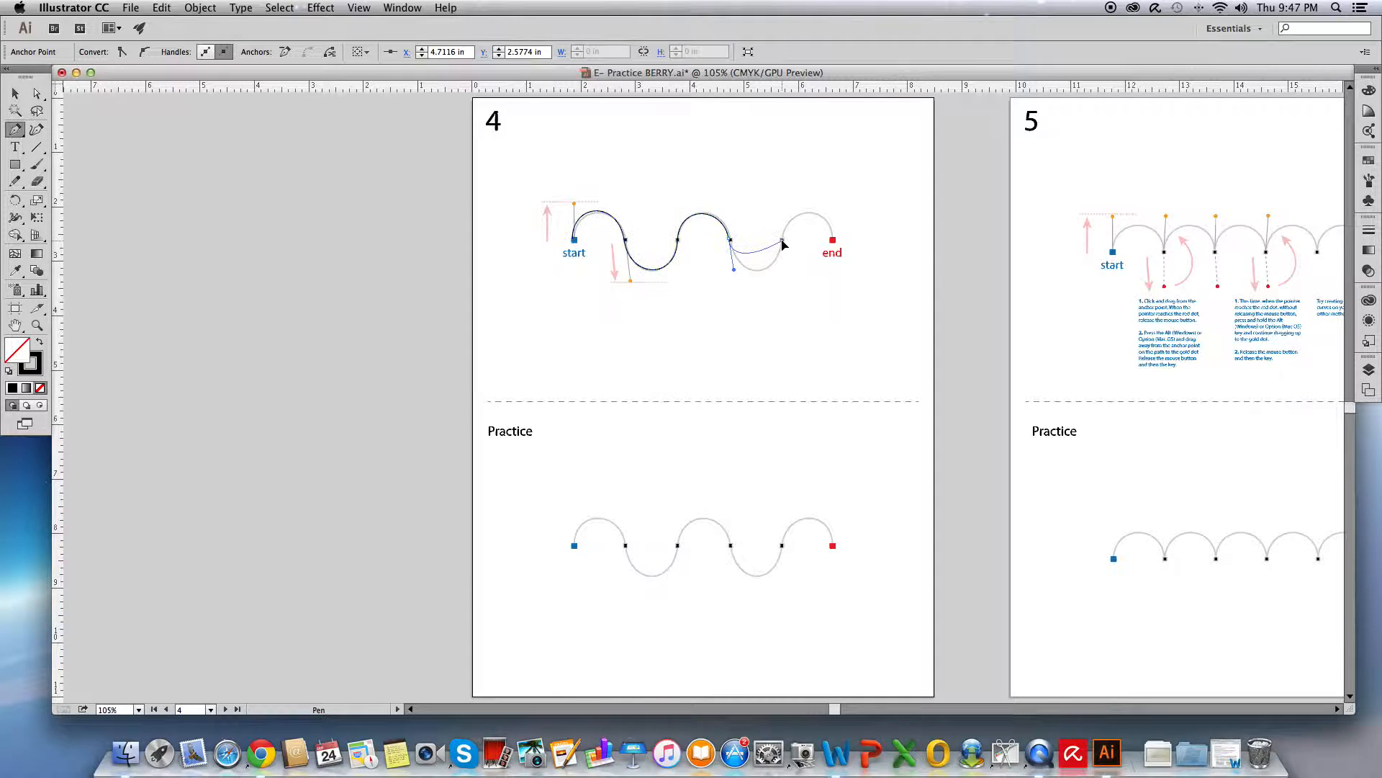
{"action": "left_click_drag", "start_coordinate": [783, 241], "coordinate": [789, 196]}
{"action": "left_click_drag", "start_coordinate": [788, 195], "coordinate": [788, 198]}
{"action": "left_click_drag", "start_coordinate": [833, 239], "coordinate": [832, 265]}
{"action": "key", "text": "super"}
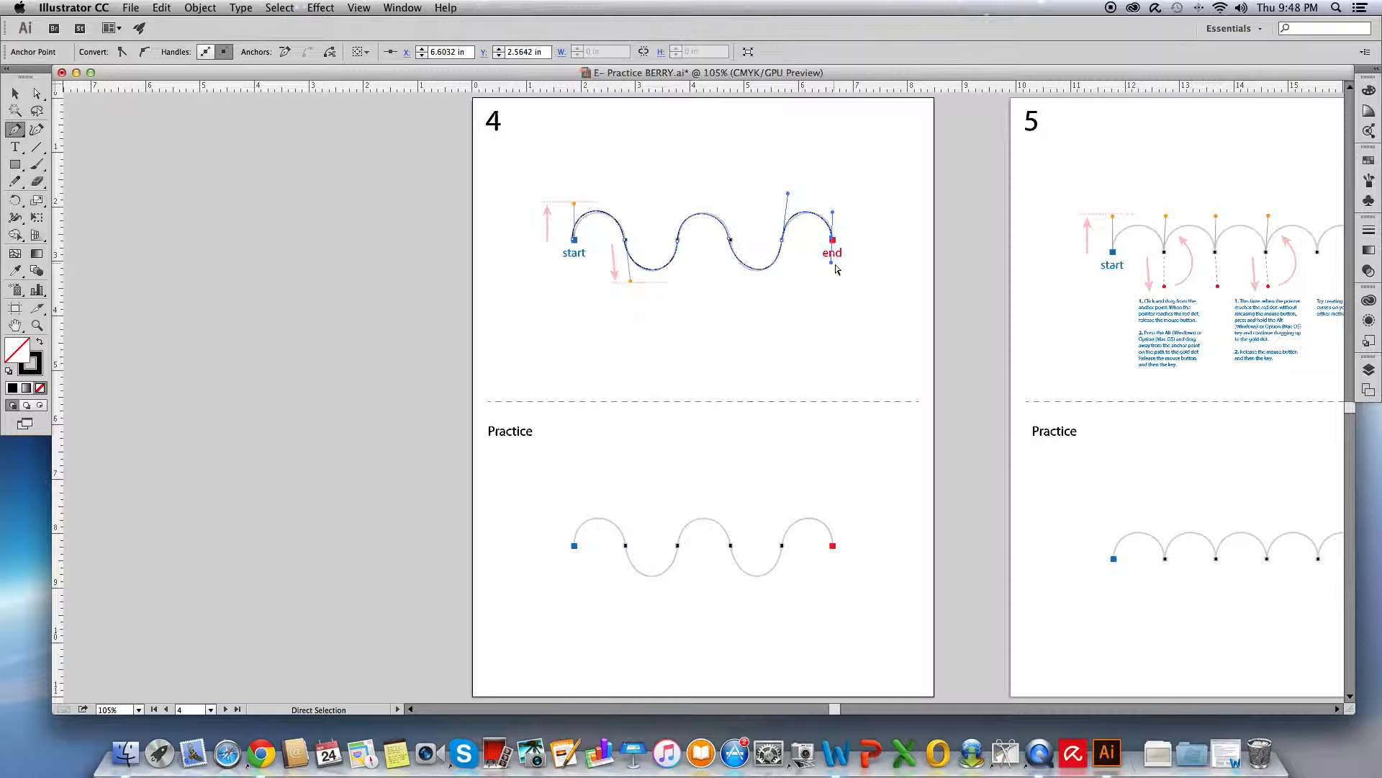
{"action": "left_click", "coordinate": [854, 270], "text": "super"}
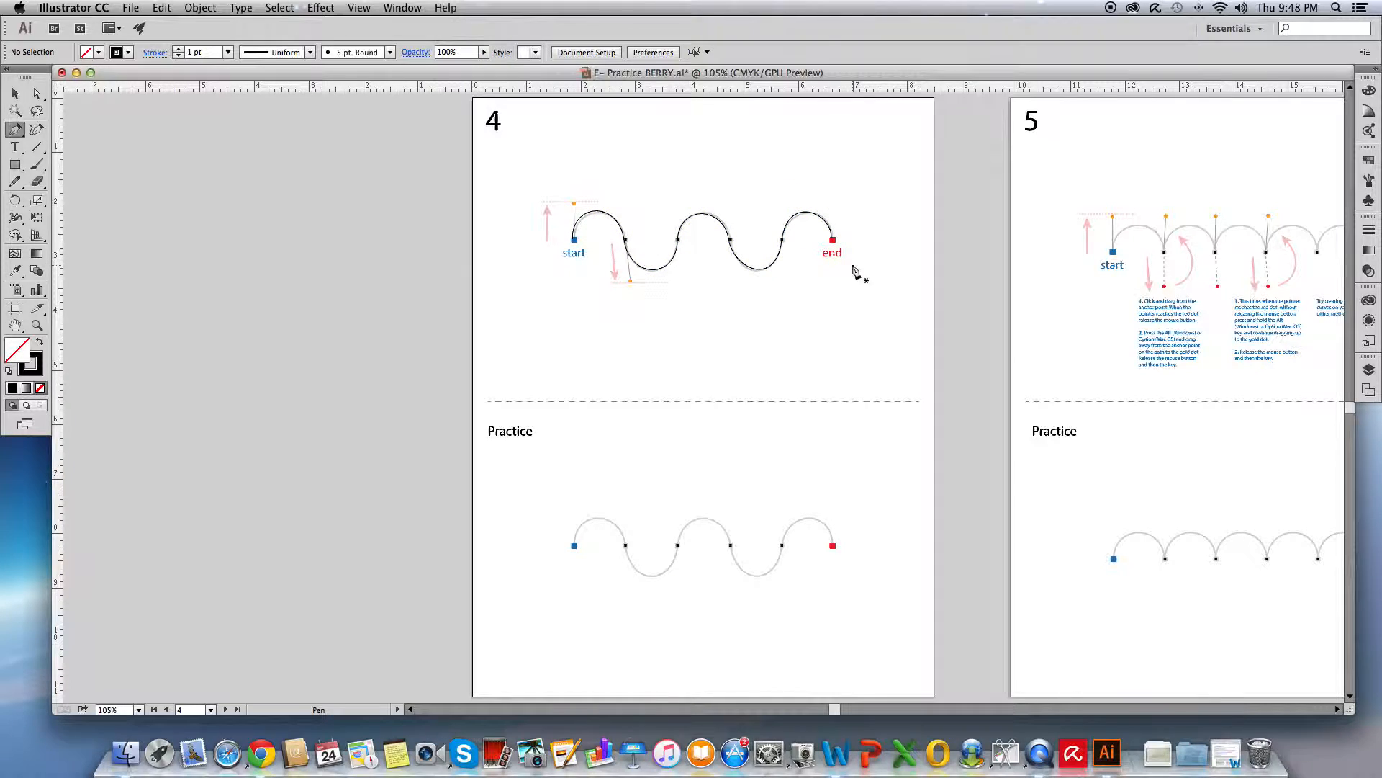
Inspect the anchor handles of the traced wave and delete the whole path
{"action": "left_click", "coordinate": [39, 94]}
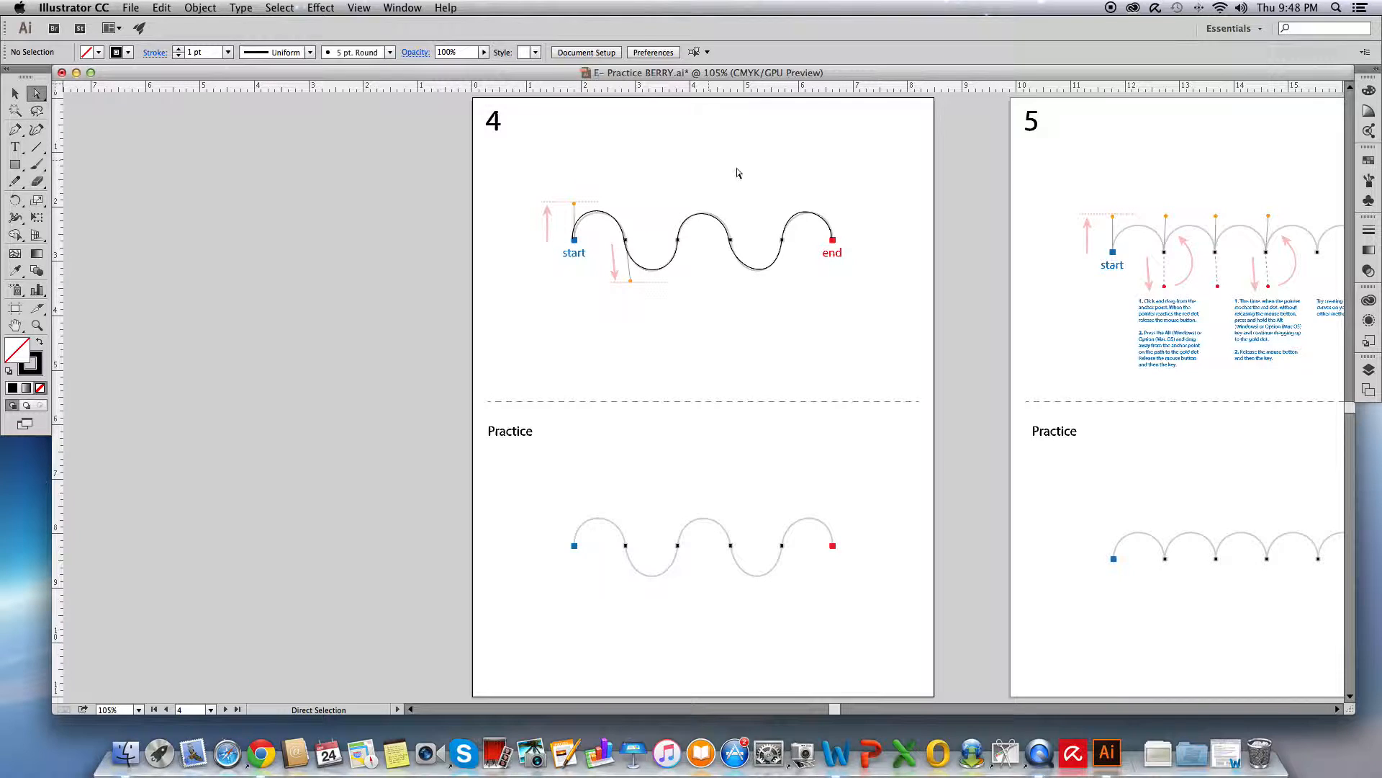
{"action": "left_click", "coordinate": [783, 243]}
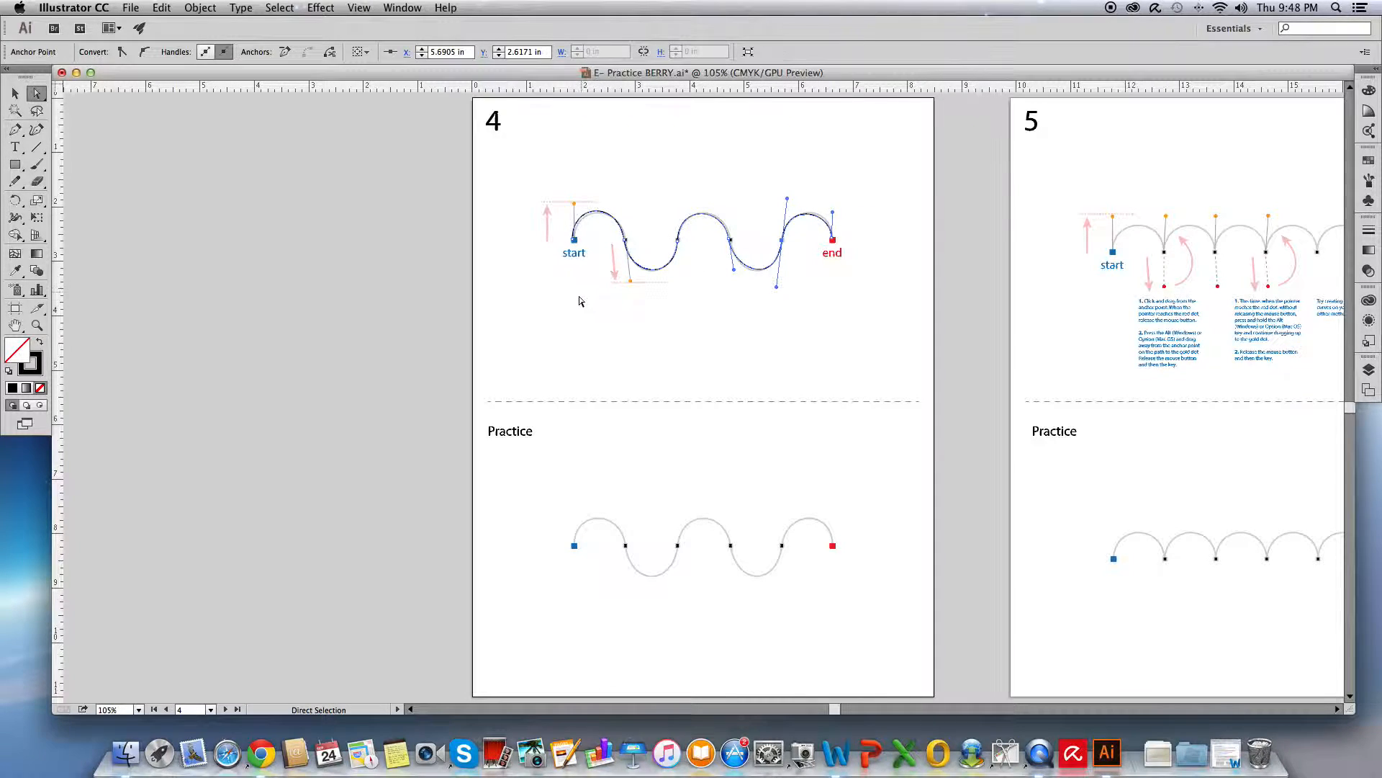
{"action": "left_click", "coordinate": [573, 241]}
{"action": "key", "text": "Delete"}
{"action": "key", "text": "Delete"}
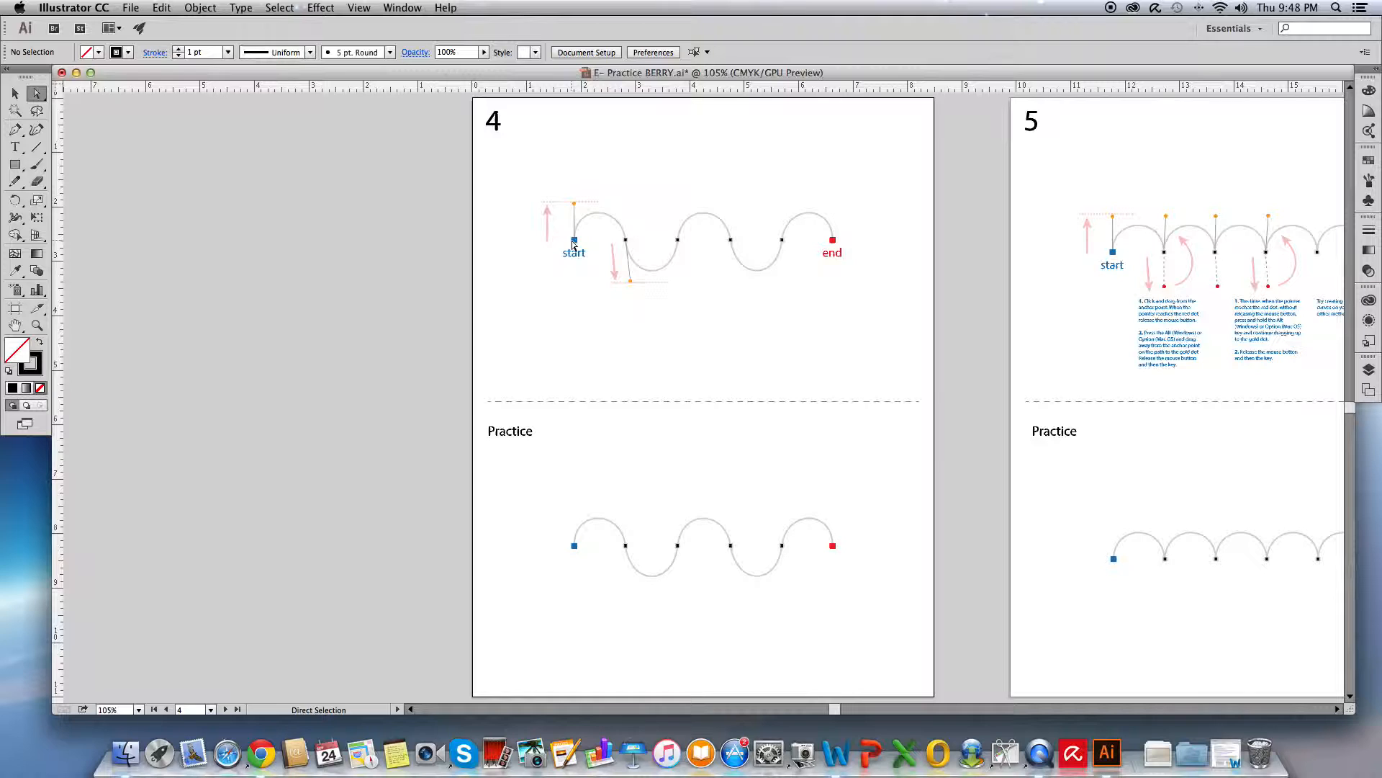
Retrace the five-arc template wave from start to end with the Pen tool, using alternating handles, and end it as an open path
{"action": "left_click", "coordinate": [15, 129]}
{"action": "left_click_drag", "start_coordinate": [574, 241], "coordinate": [574, 202]}
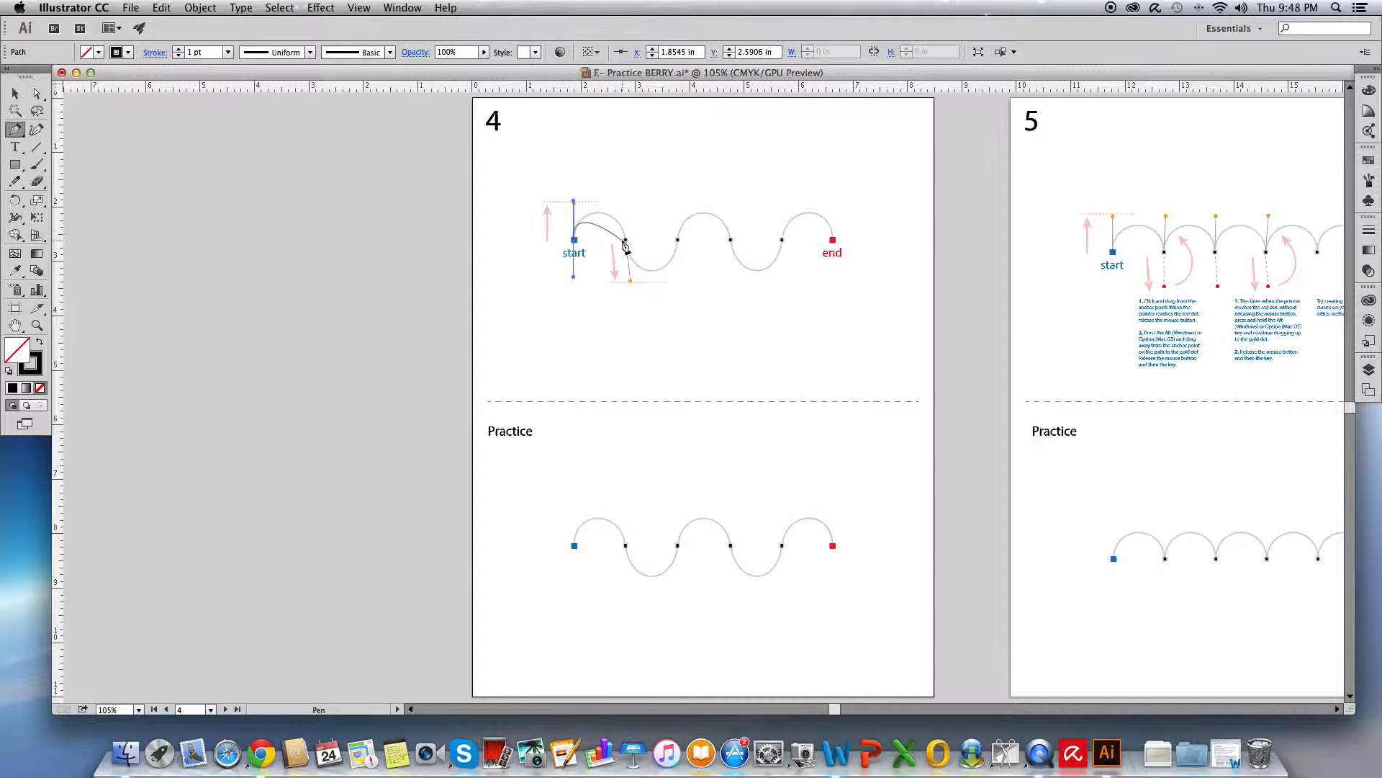
{"action": "left_click_drag", "start_coordinate": [625, 239], "coordinate": [630, 282]}
{"action": "left_click_drag", "start_coordinate": [677, 240], "coordinate": [683, 203]}
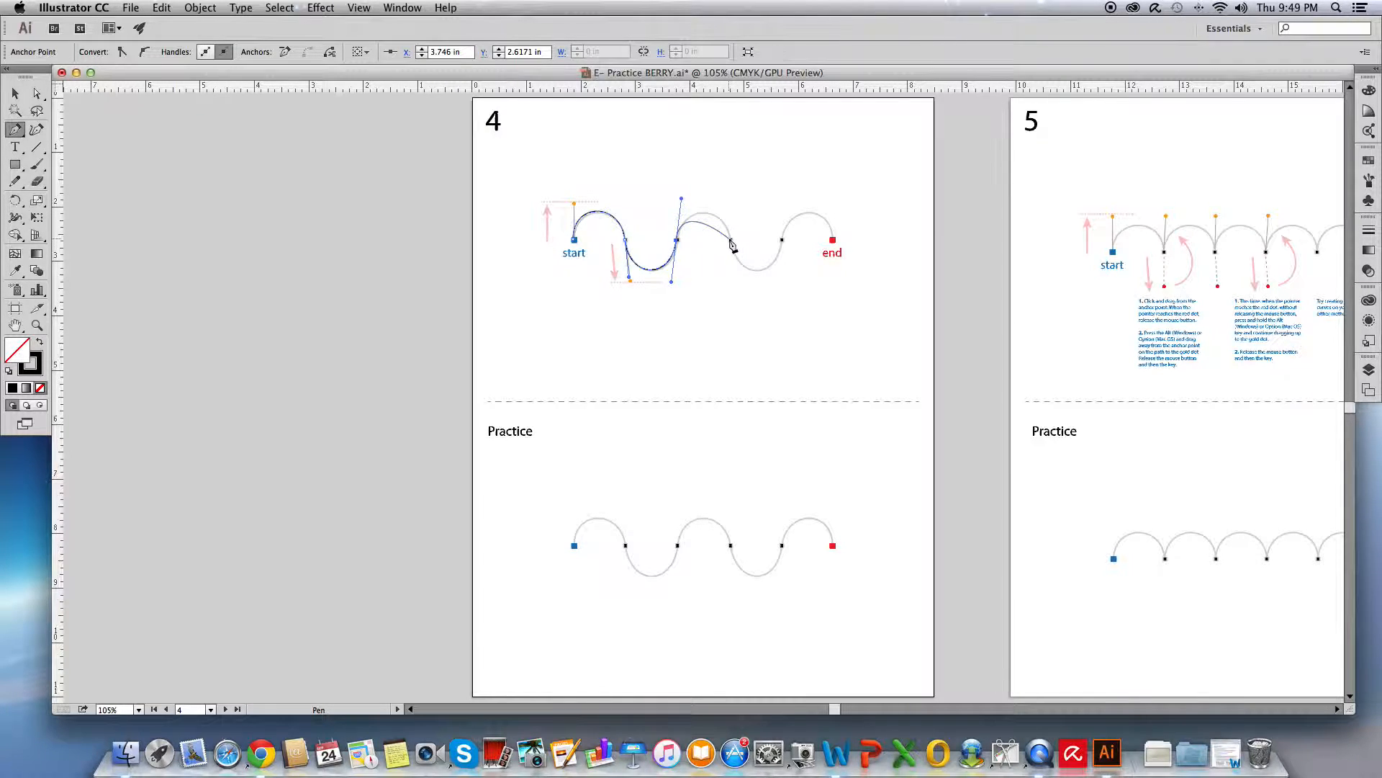
{"action": "left_click_drag", "start_coordinate": [732, 241], "coordinate": [837, 278]}
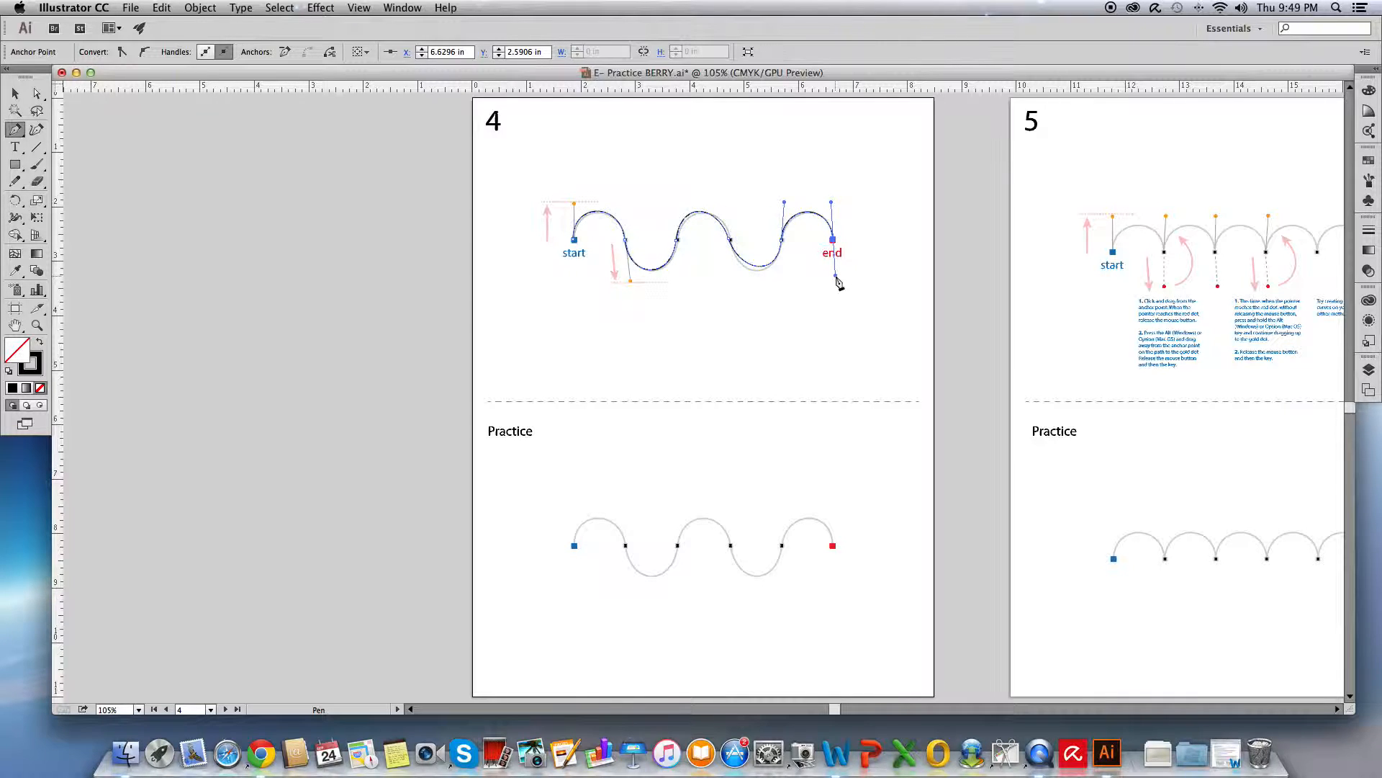
{"action": "key", "text": "super"}
{"action": "left_click", "coordinate": [854, 275], "text": "super"}
Refine the third and fourth anchors and their handles on the traced wave so the curves match the template
{"action": "left_click", "coordinate": [40, 96]}
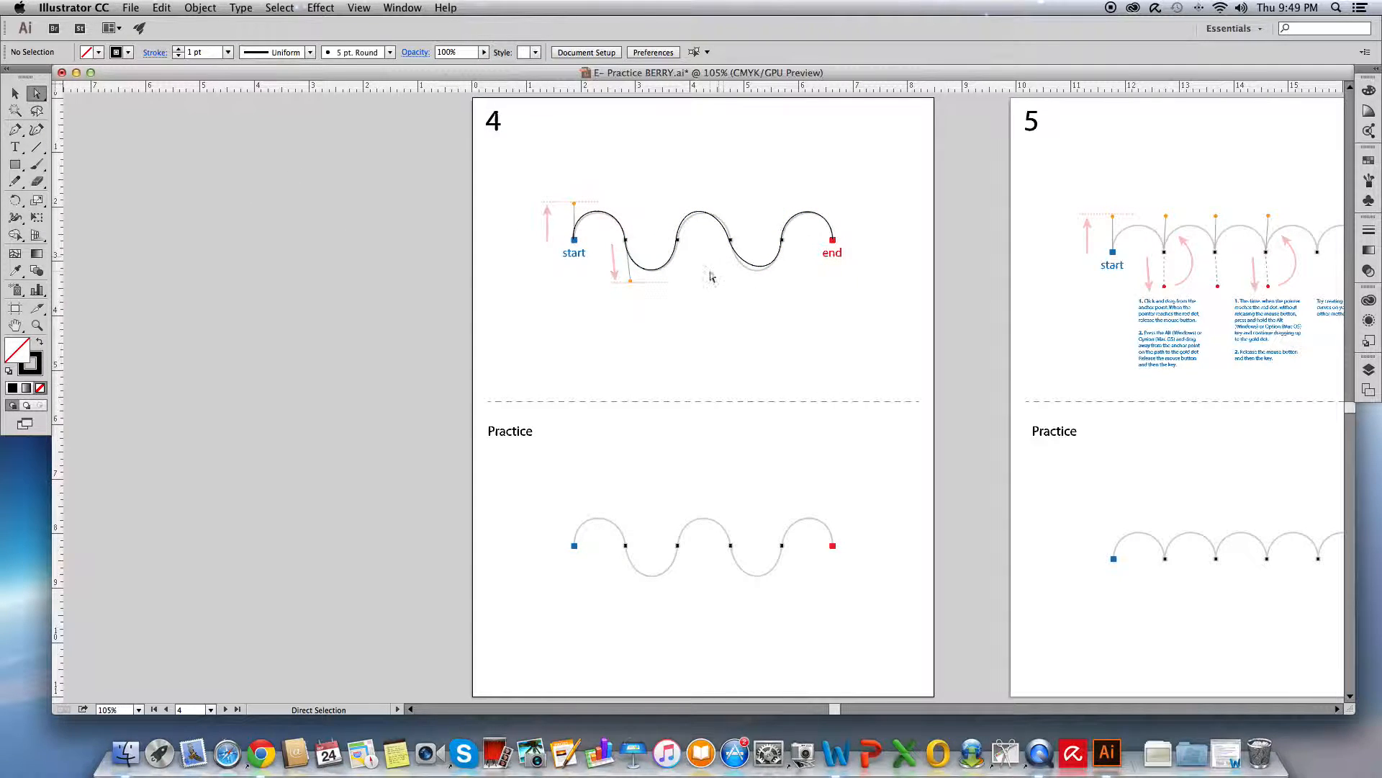
{"action": "left_click", "coordinate": [729, 241]}
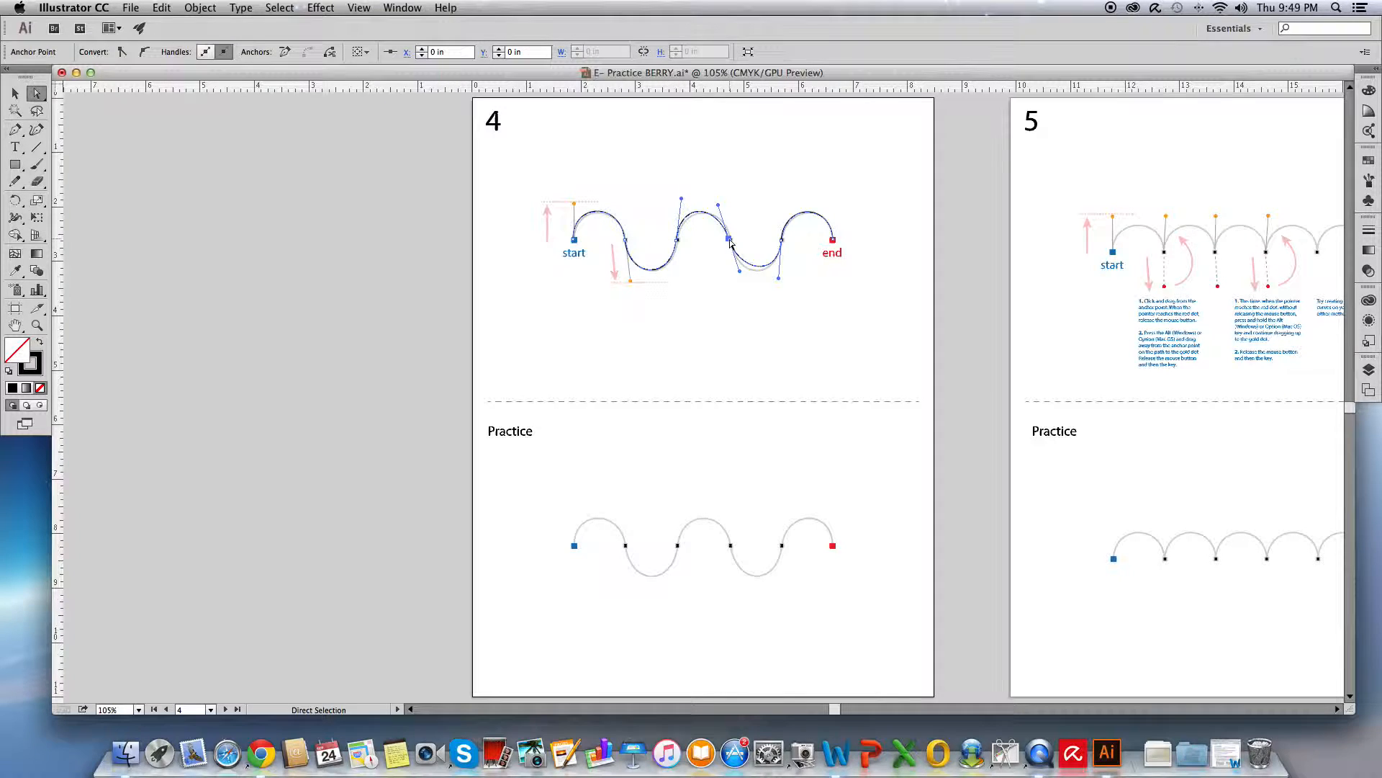
{"action": "left_click_drag", "start_coordinate": [739, 275], "coordinate": [740, 285]}
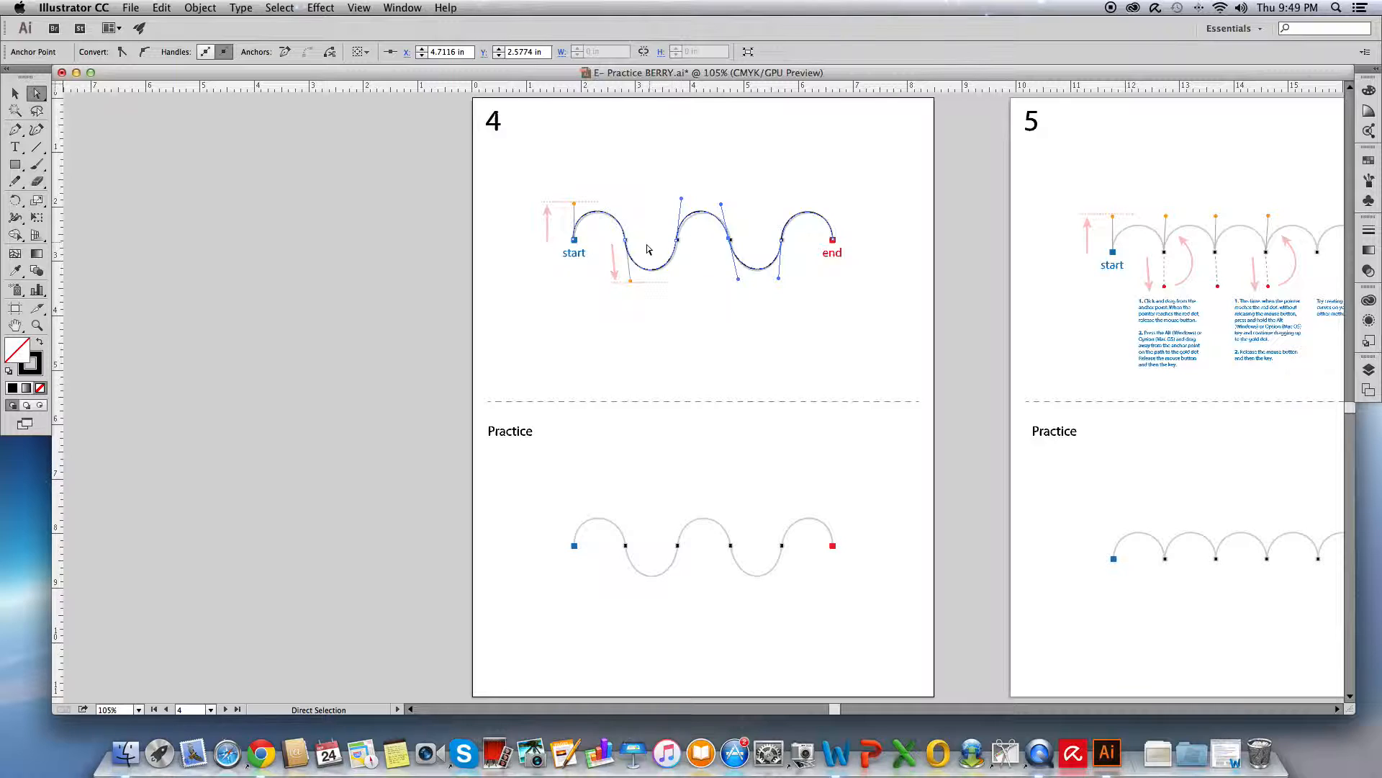
{"action": "left_click_drag", "start_coordinate": [679, 239], "coordinate": [680, 202]}
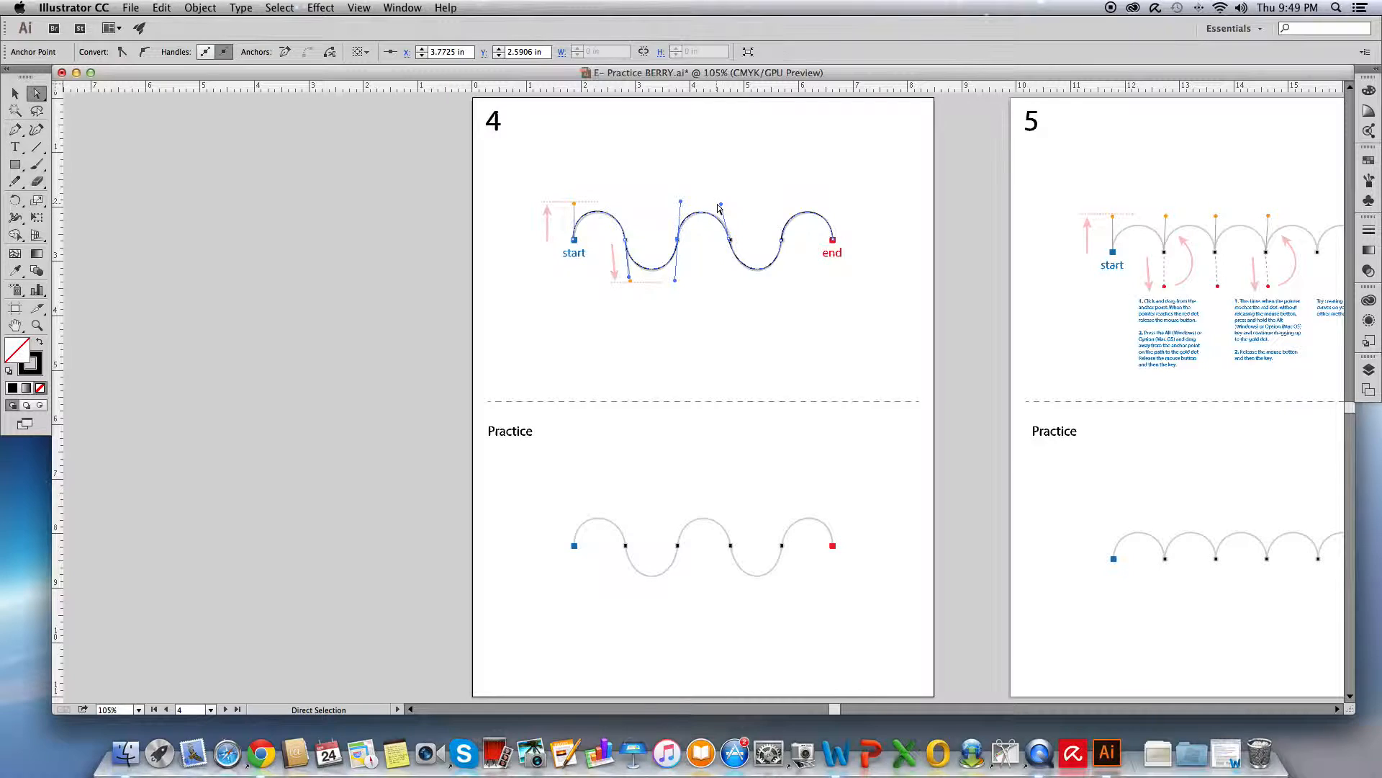
{"action": "left_click_drag", "start_coordinate": [721, 208], "coordinate": [724, 208]}
{"action": "left_click", "coordinate": [555, 321]}
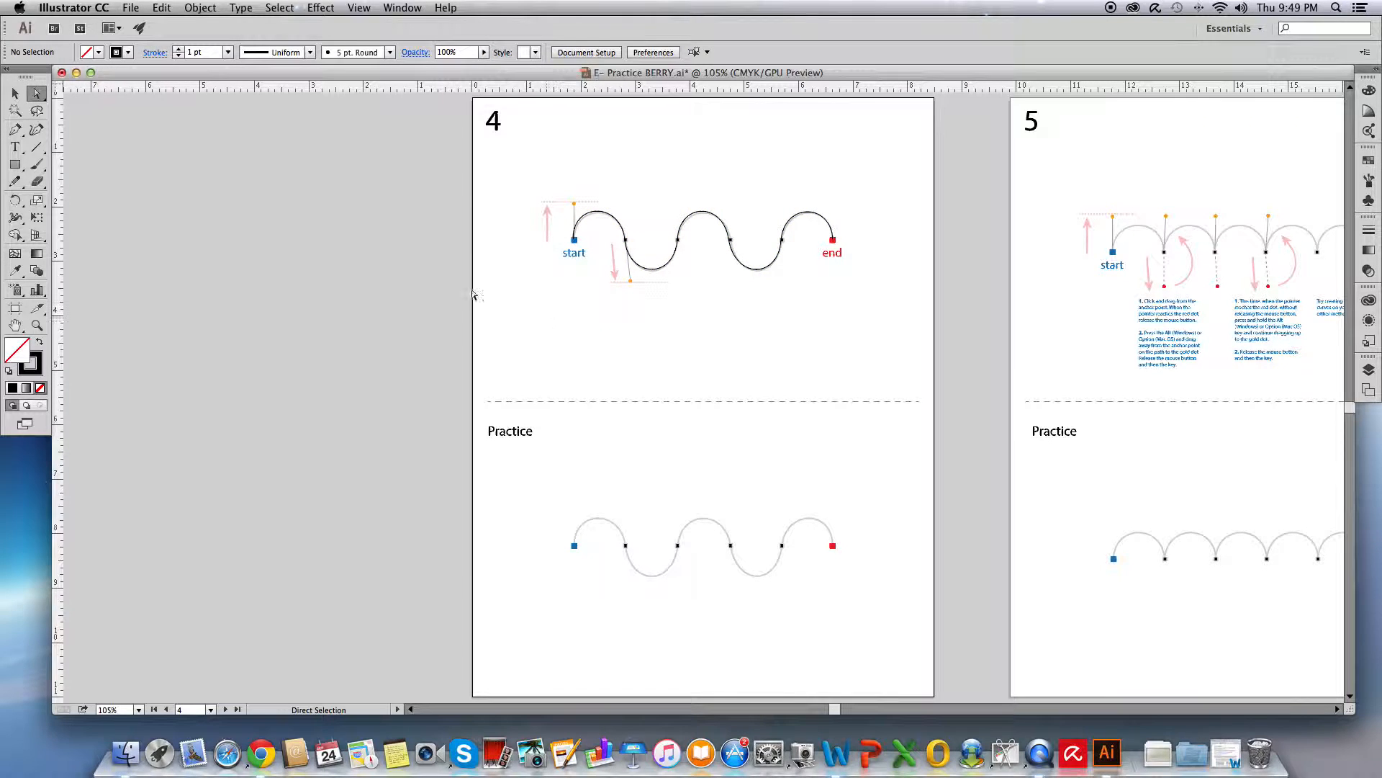
Draw a freehand five-arc open wave about 5.6 in wide between the traced wave and the dashed line
{"action": "left_click", "coordinate": [16, 129]}
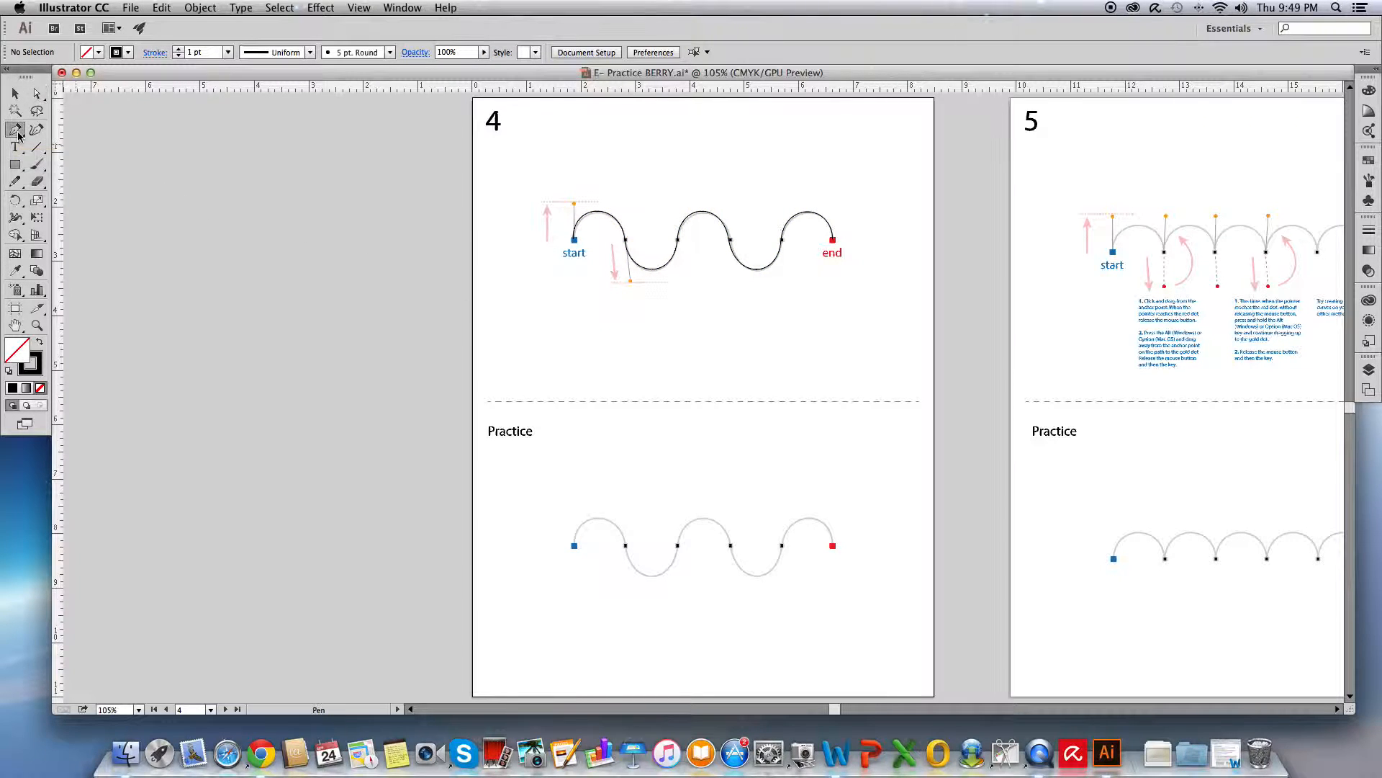
{"action": "left_click_drag", "start_coordinate": [553, 361], "coordinate": [610, 388]}
{"action": "left_click_drag", "start_coordinate": [670, 356], "coordinate": [668, 317]}
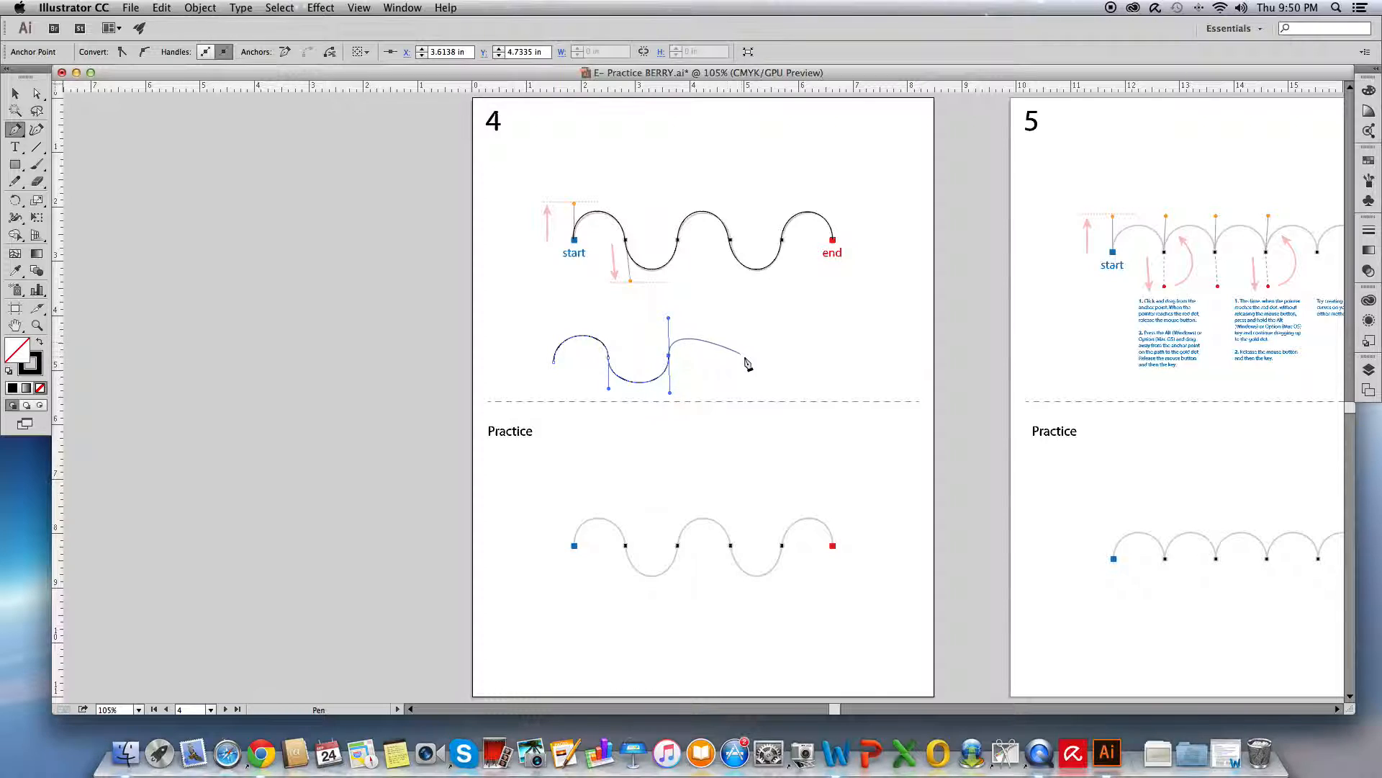
{"action": "left_click_drag", "start_coordinate": [733, 352], "coordinate": [733, 388]}
{"action": "left_click_drag", "start_coordinate": [803, 353], "coordinate": [861, 384]}
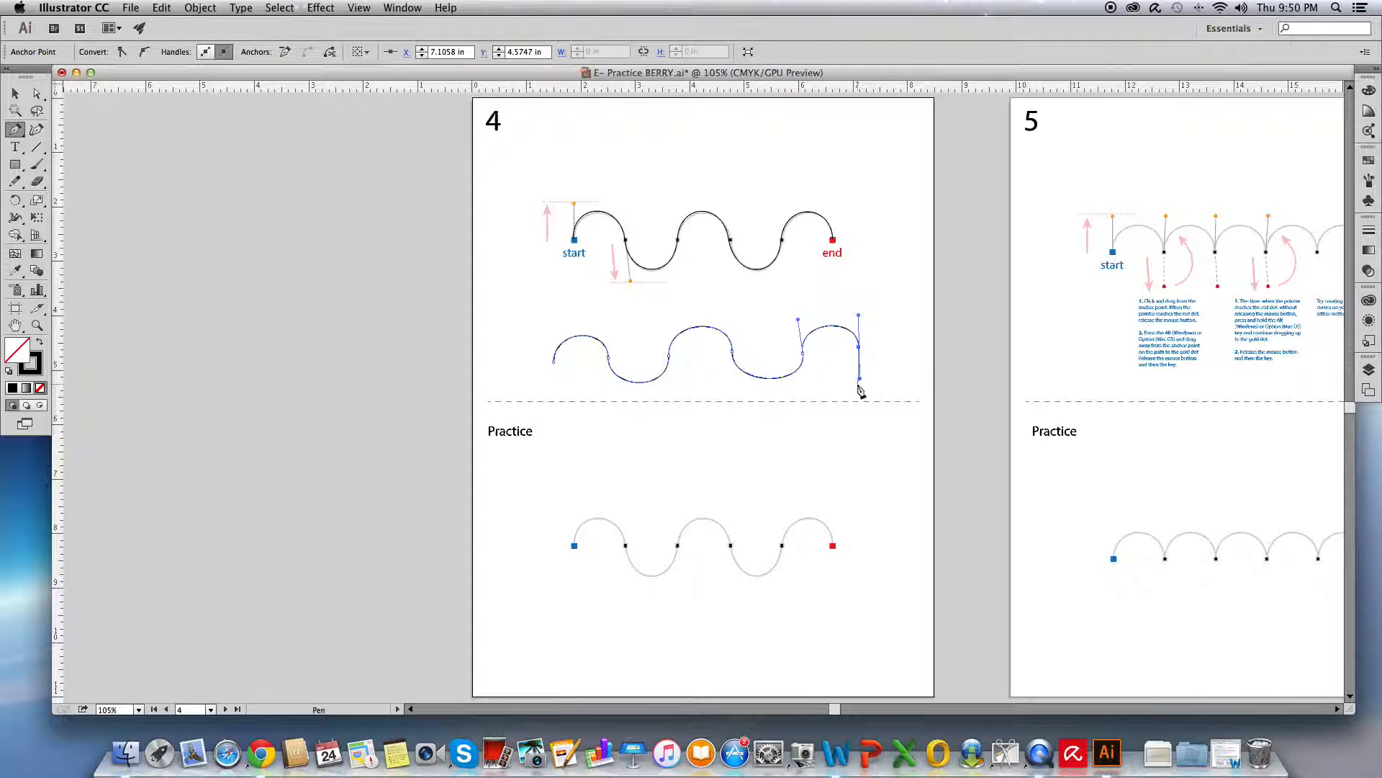
{"action": "left_click", "coordinate": [827, 404], "text": "super"}
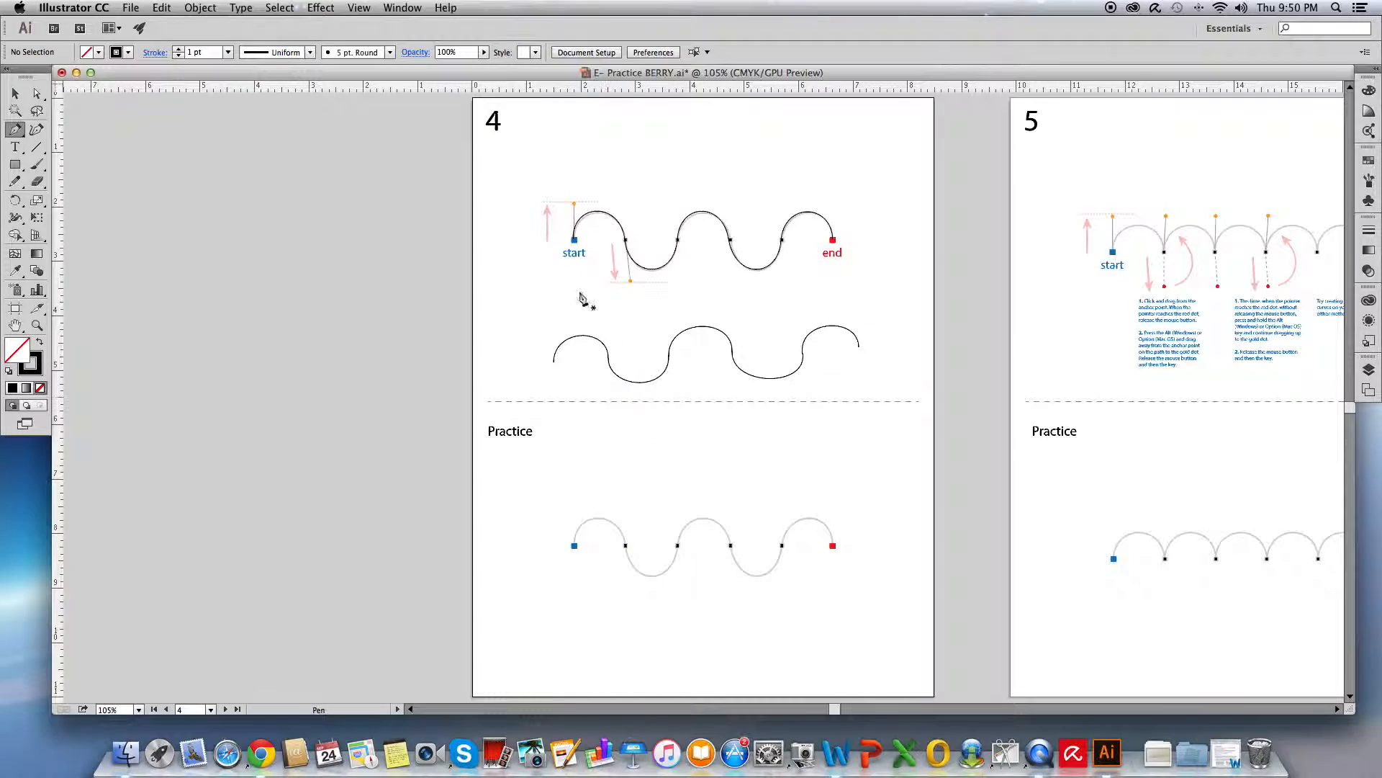
Add a horizontal guide at about 6.8 in, between the Practice heading and the practice template
{"action": "key", "text": "super"}
{"action": "left_click_drag", "start_coordinate": [551, 93], "coordinate": [574, 467]}
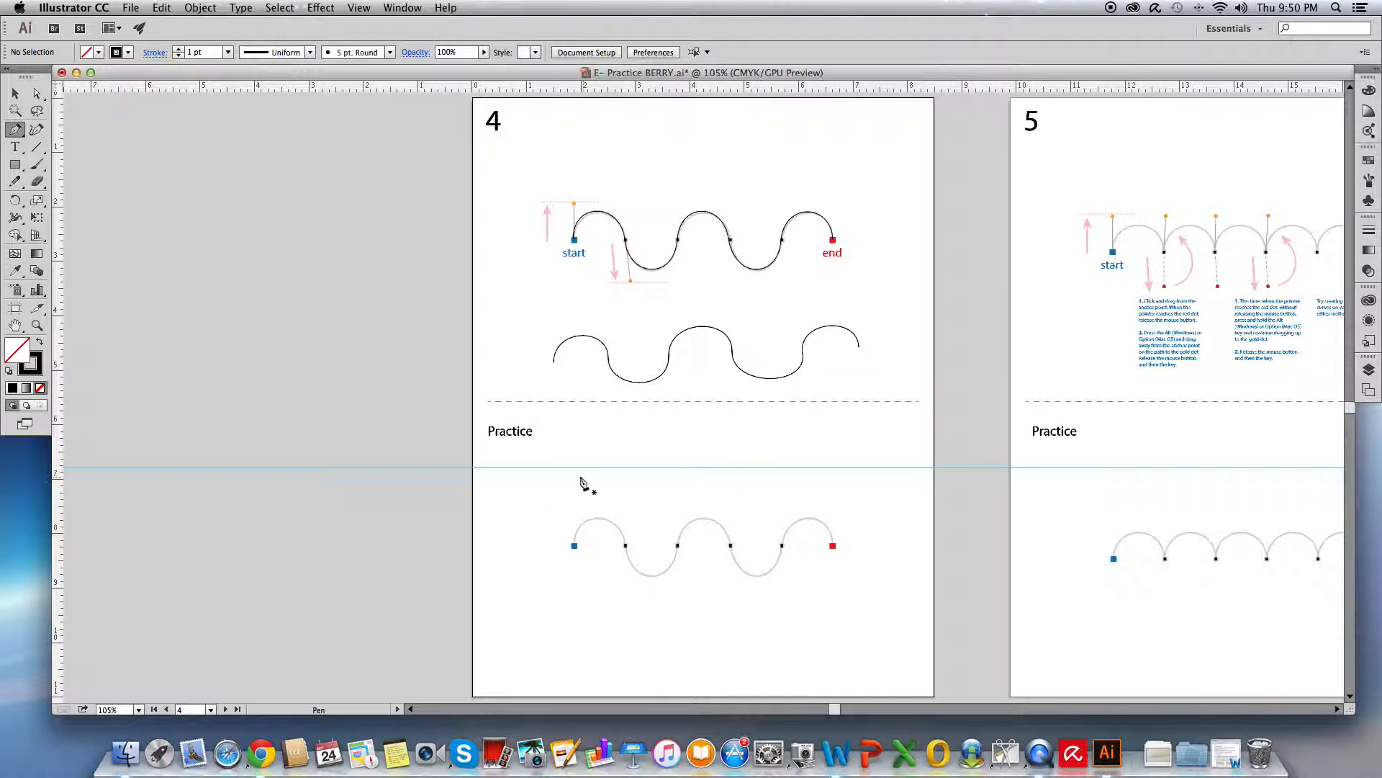
Draw an open five-arc wave about 5.75 in wide with the Pen tool, placing its anchors along the guide
{"action": "left_click_drag", "start_coordinate": [553, 467], "coordinate": [553, 431]}
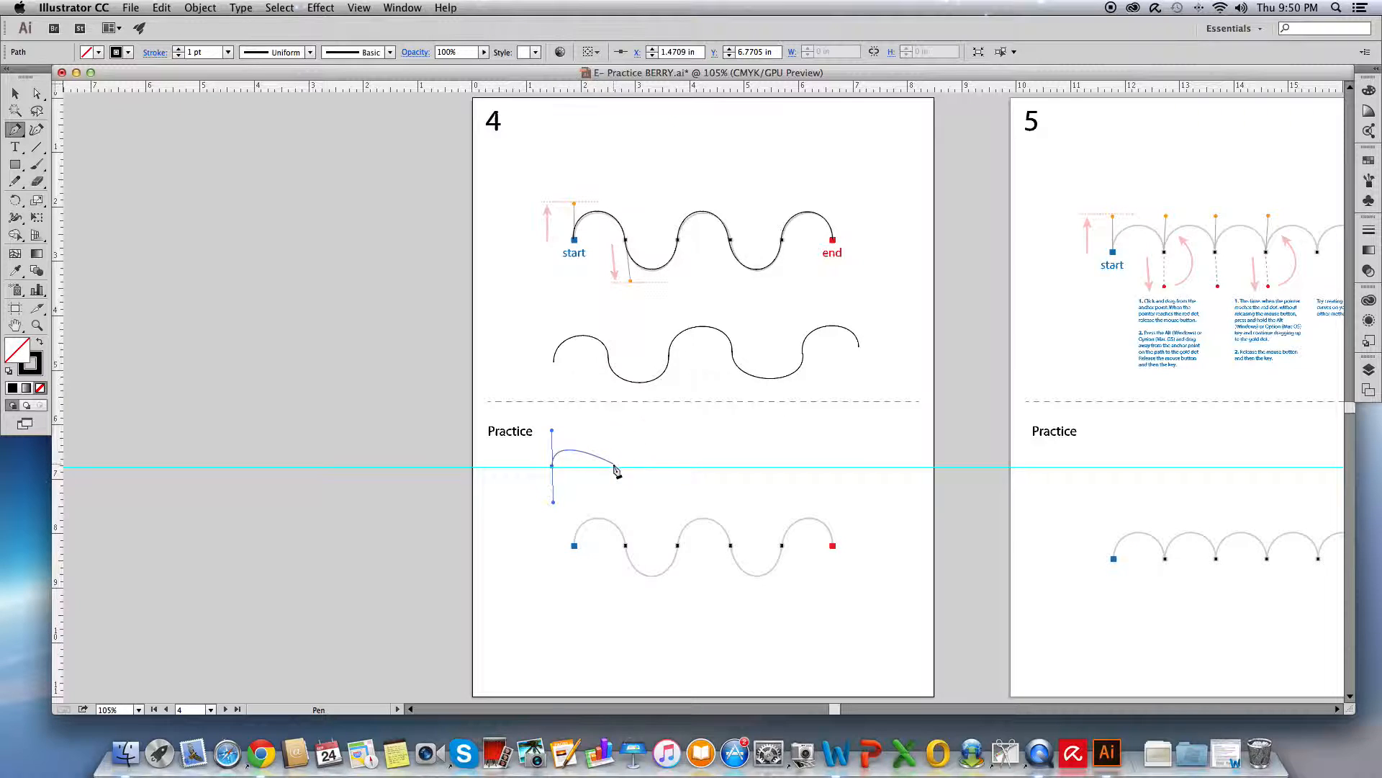
{"action": "left_click_drag", "start_coordinate": [614, 466], "coordinate": [736, 498]}
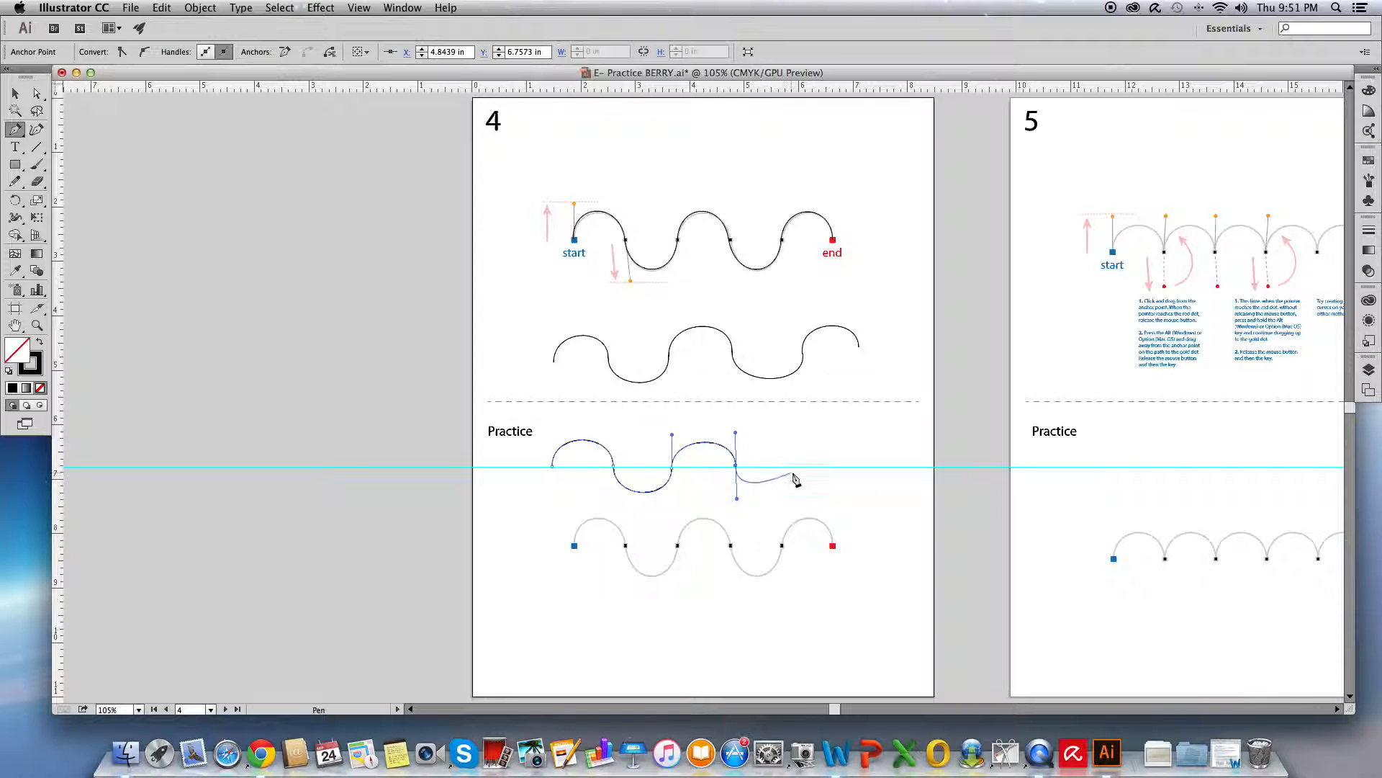
{"action": "left_click_drag", "start_coordinate": [804, 467], "coordinate": [804, 432]}
{"action": "left_click_drag", "start_coordinate": [866, 464], "coordinate": [865, 497]}
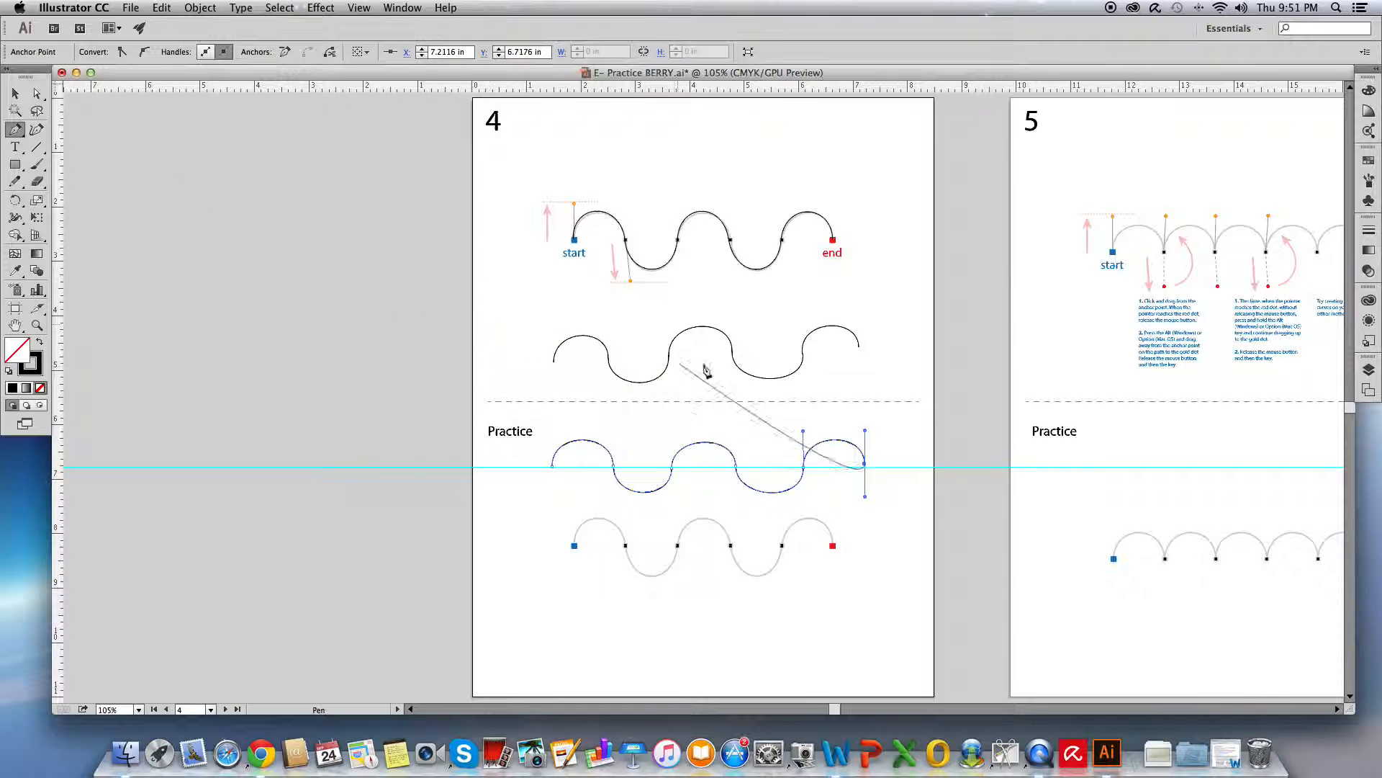
{"action": "left_click", "coordinate": [849, 471], "text": "super"}
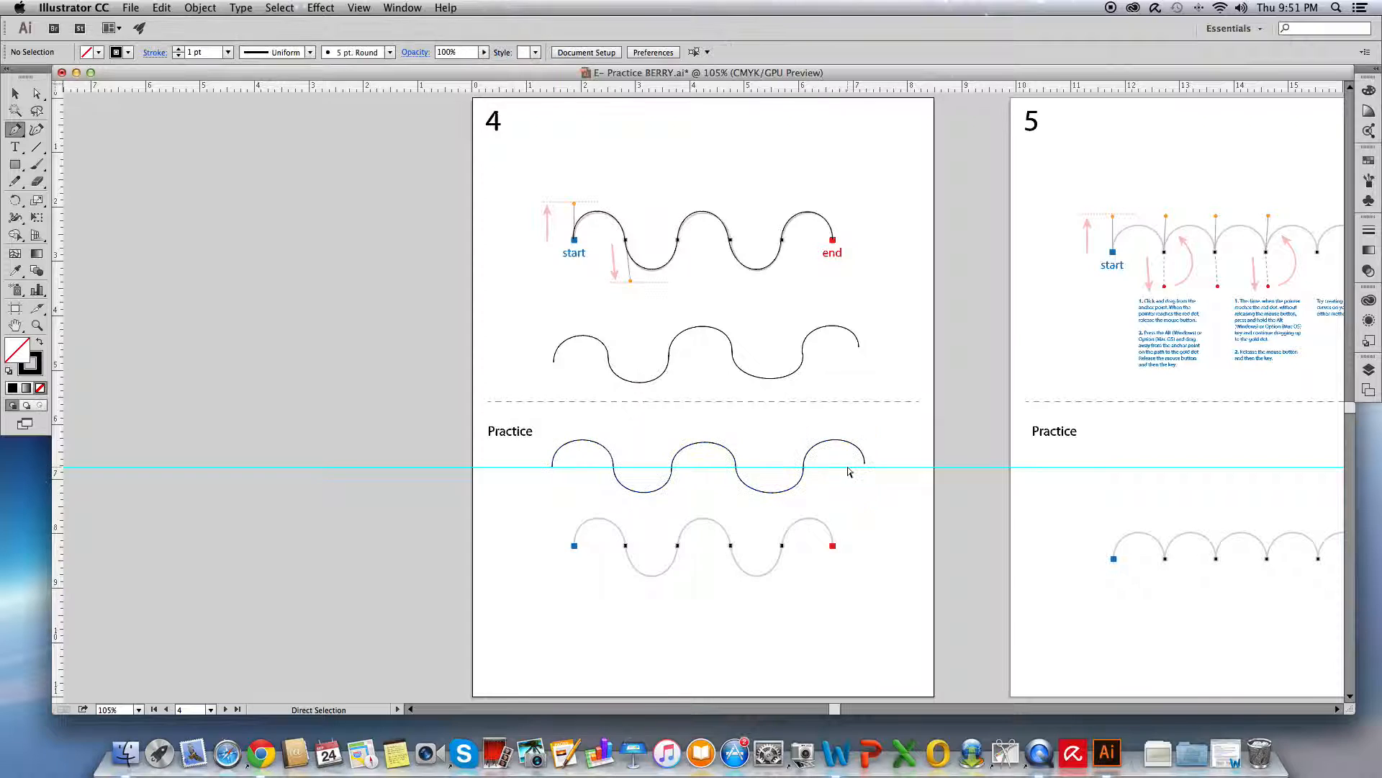
Move the last anchor of the practice wave down onto the guide and deselect the path
{"action": "left_click", "coordinate": [37, 93]}
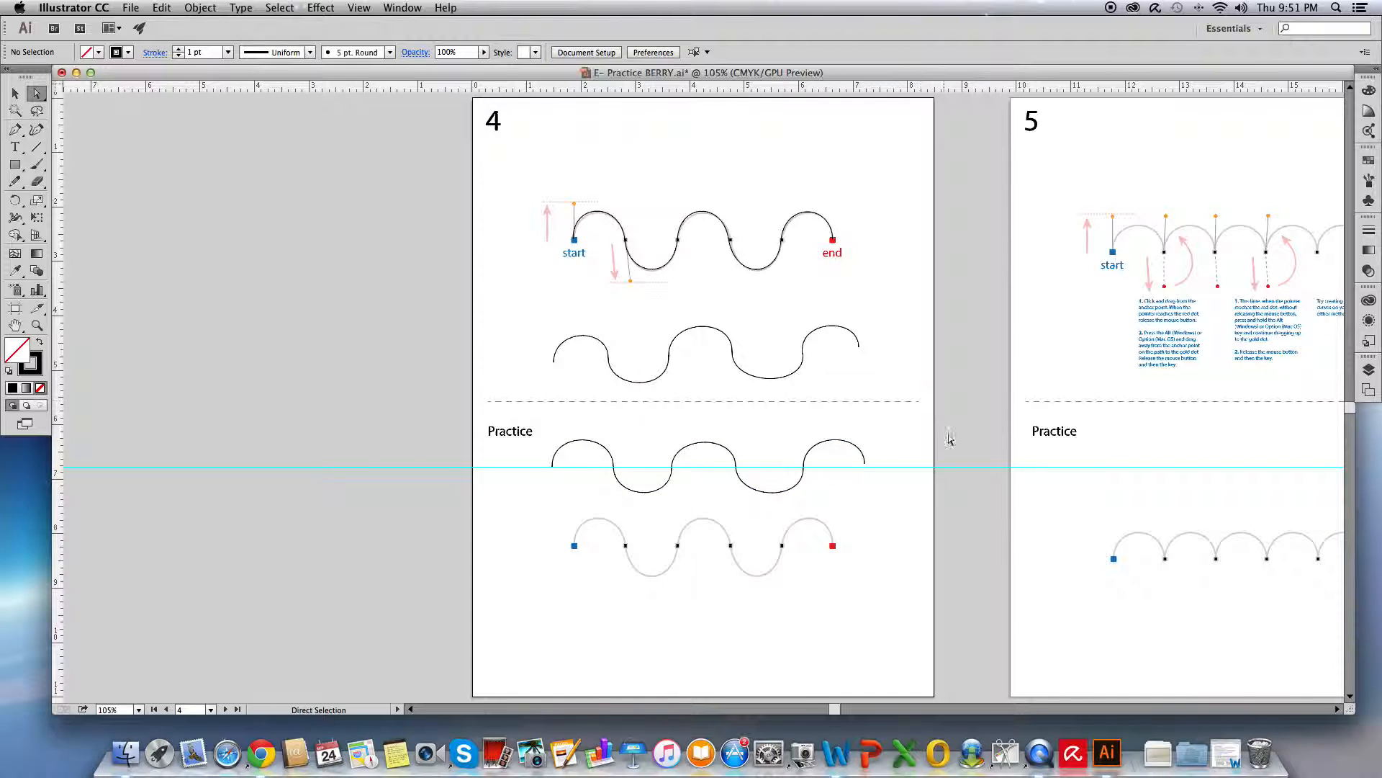
{"action": "left_click", "coordinate": [866, 464]}
{"action": "left_click_drag", "start_coordinate": [868, 469], "coordinate": [867, 472]}
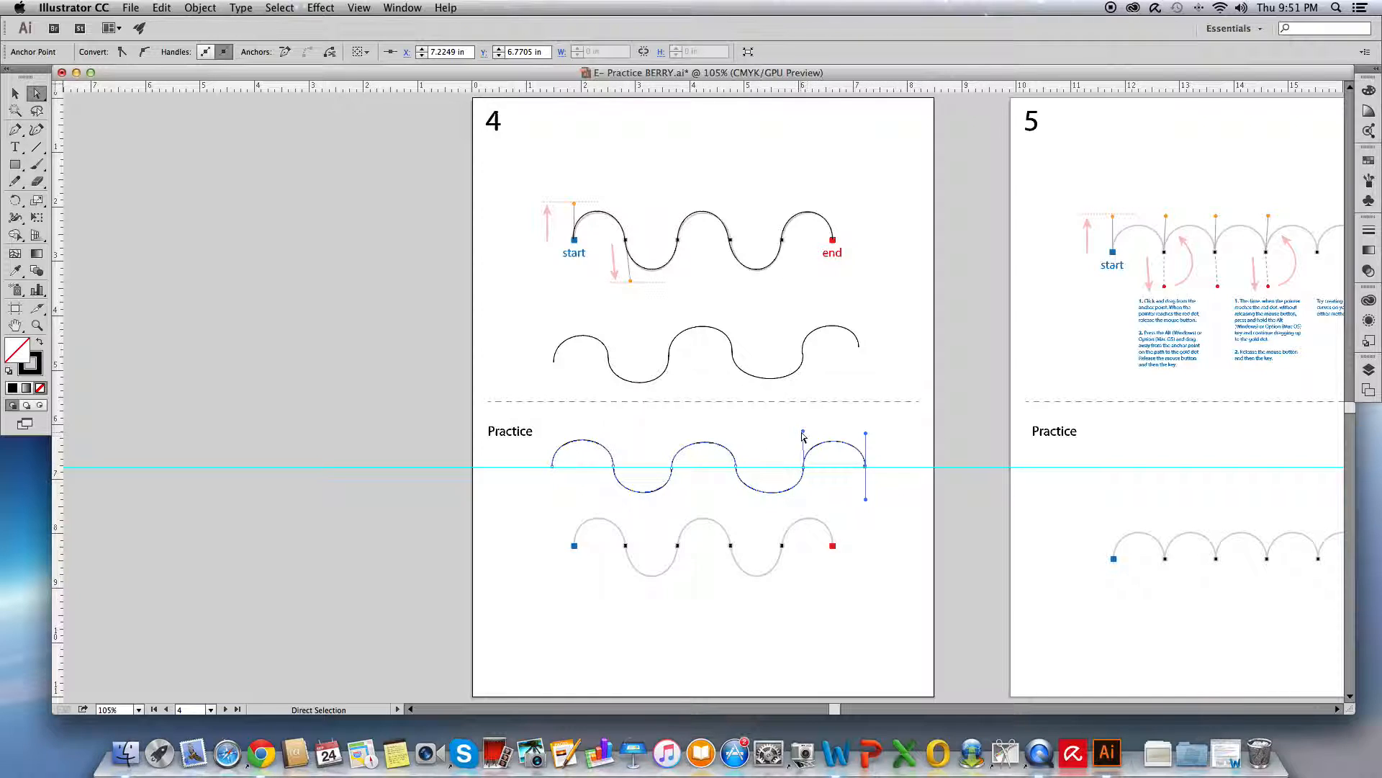
{"action": "left_click", "coordinate": [739, 458]}
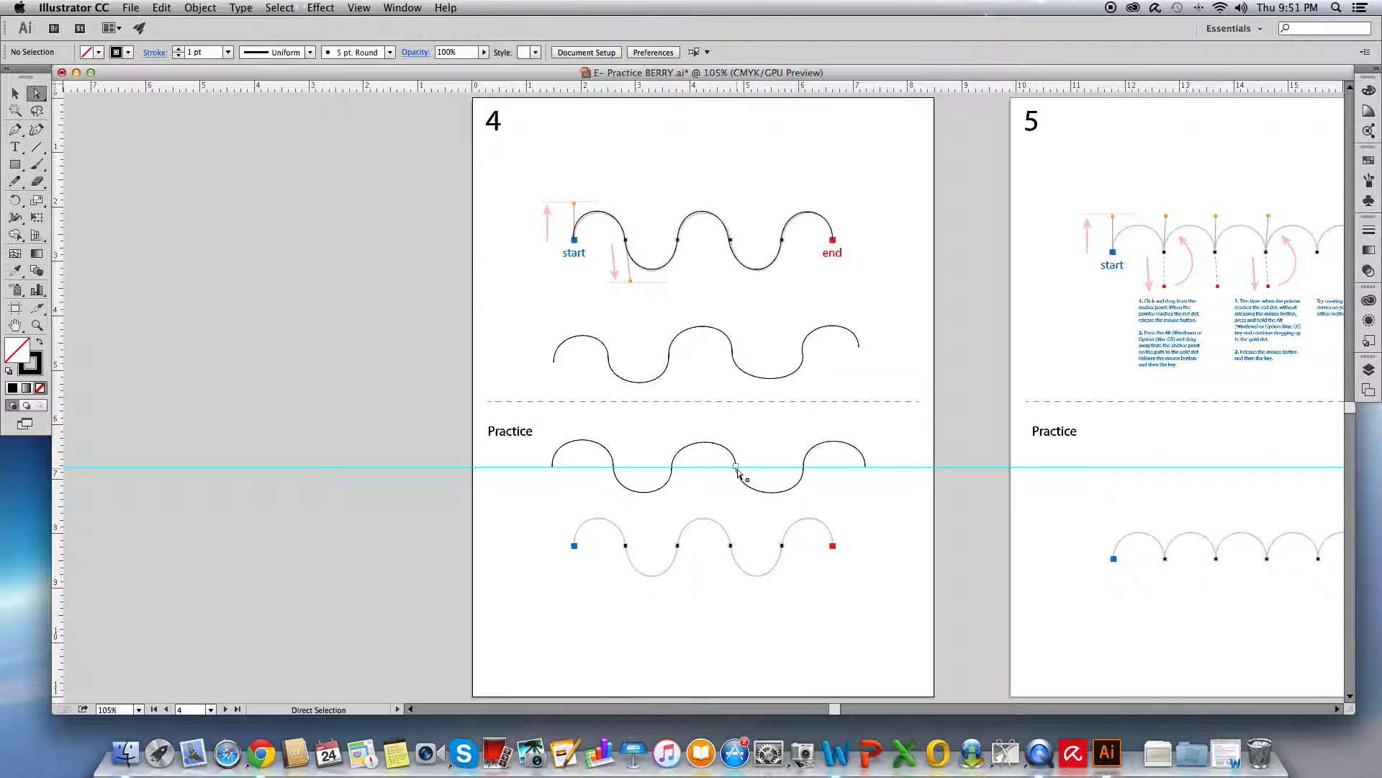
Delete the entire wave drawn along the guide
{"action": "left_click", "coordinate": [737, 467]}
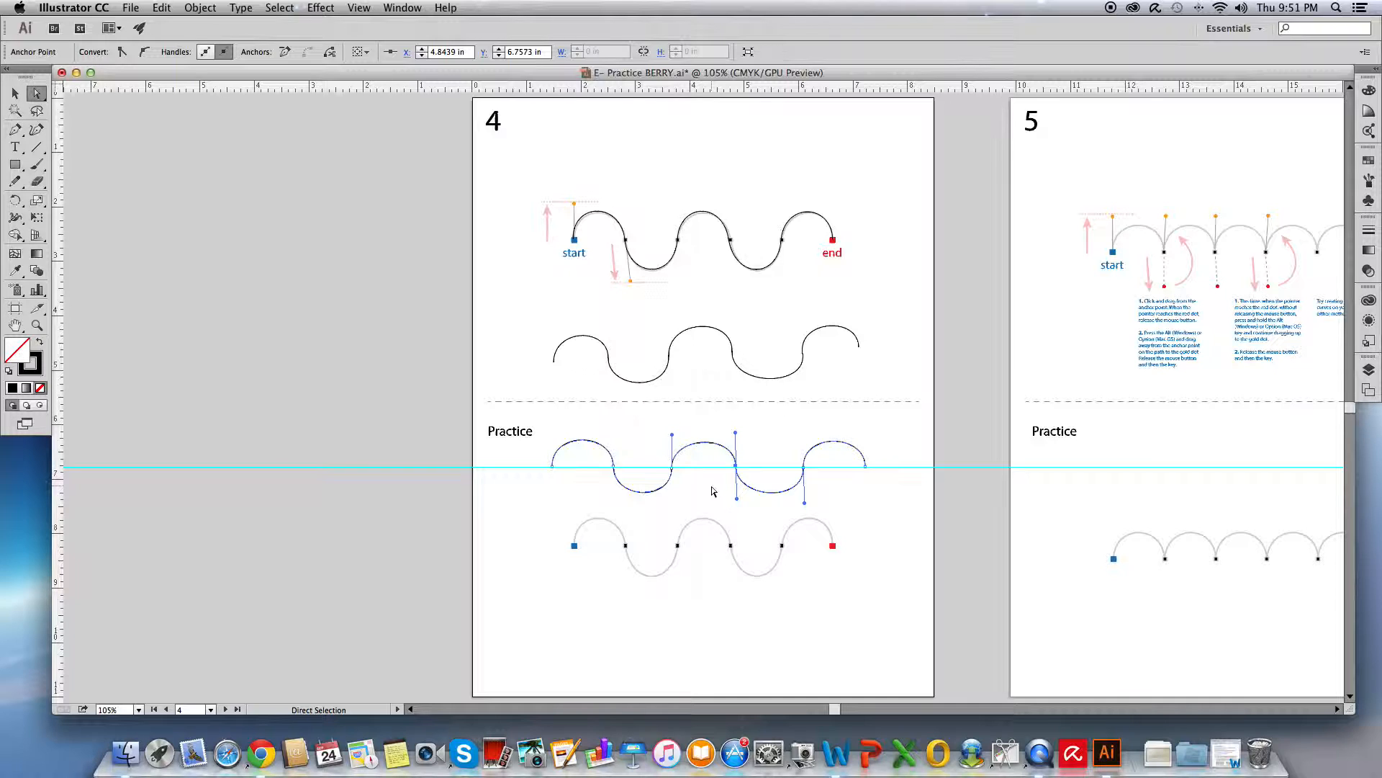
{"action": "key", "text": "Delete"}
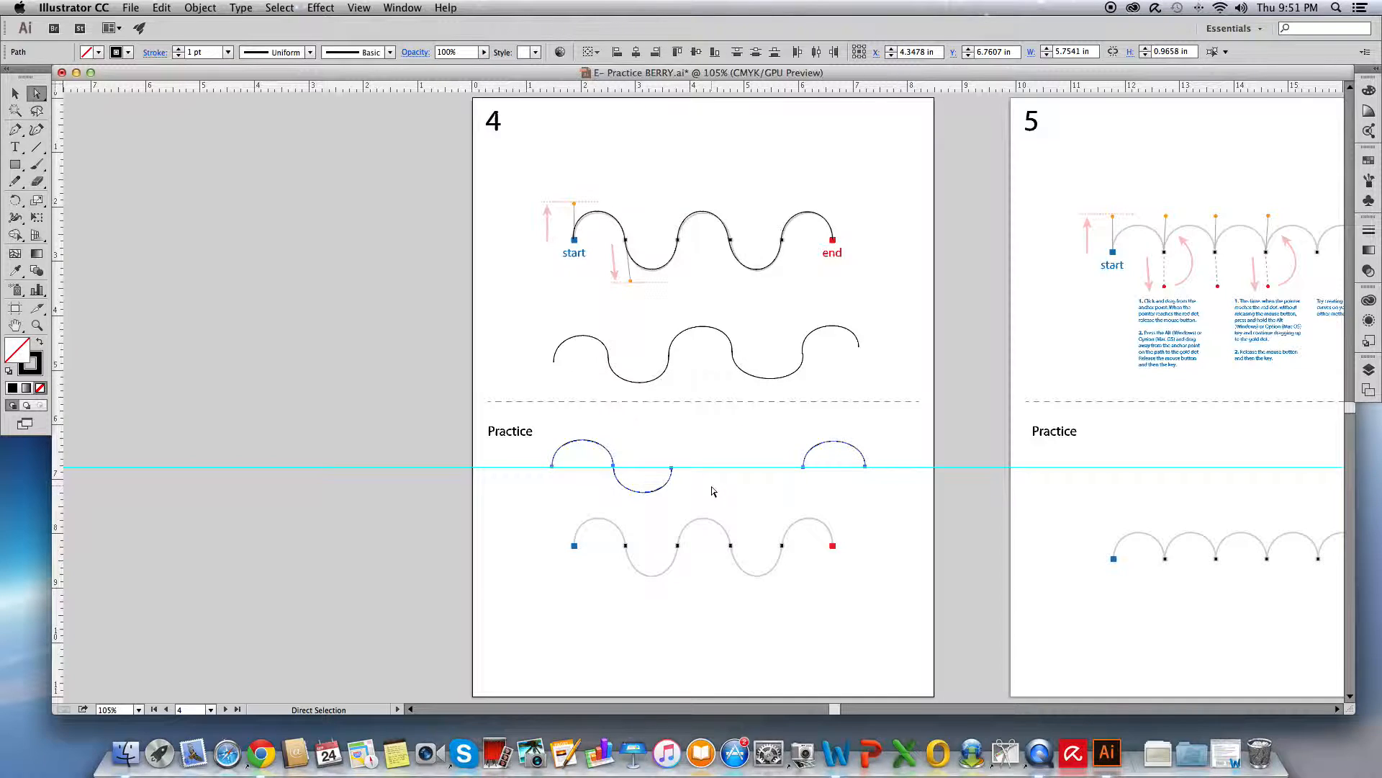
{"action": "key", "text": "Delete"}
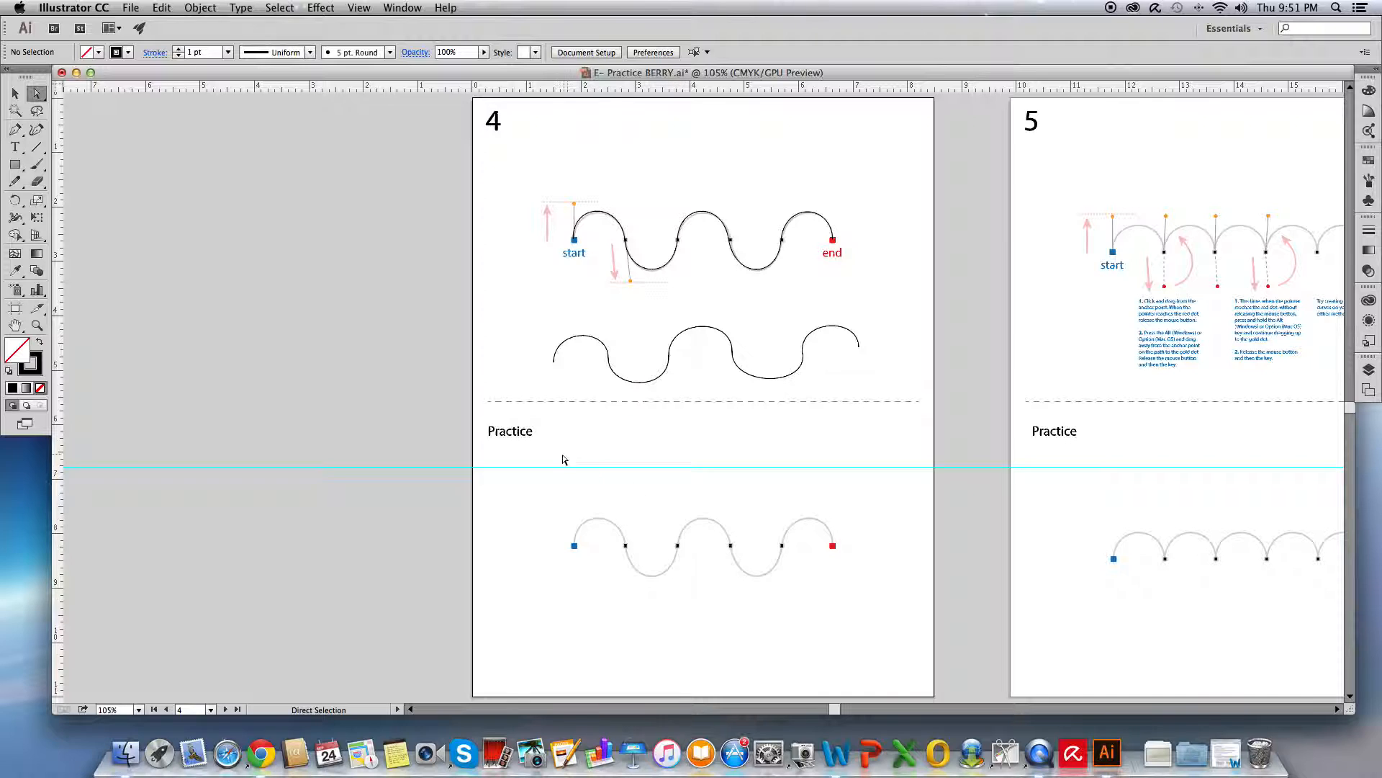
Hide the guides in the document
{"action": "left_click", "coordinate": [358, 8]}
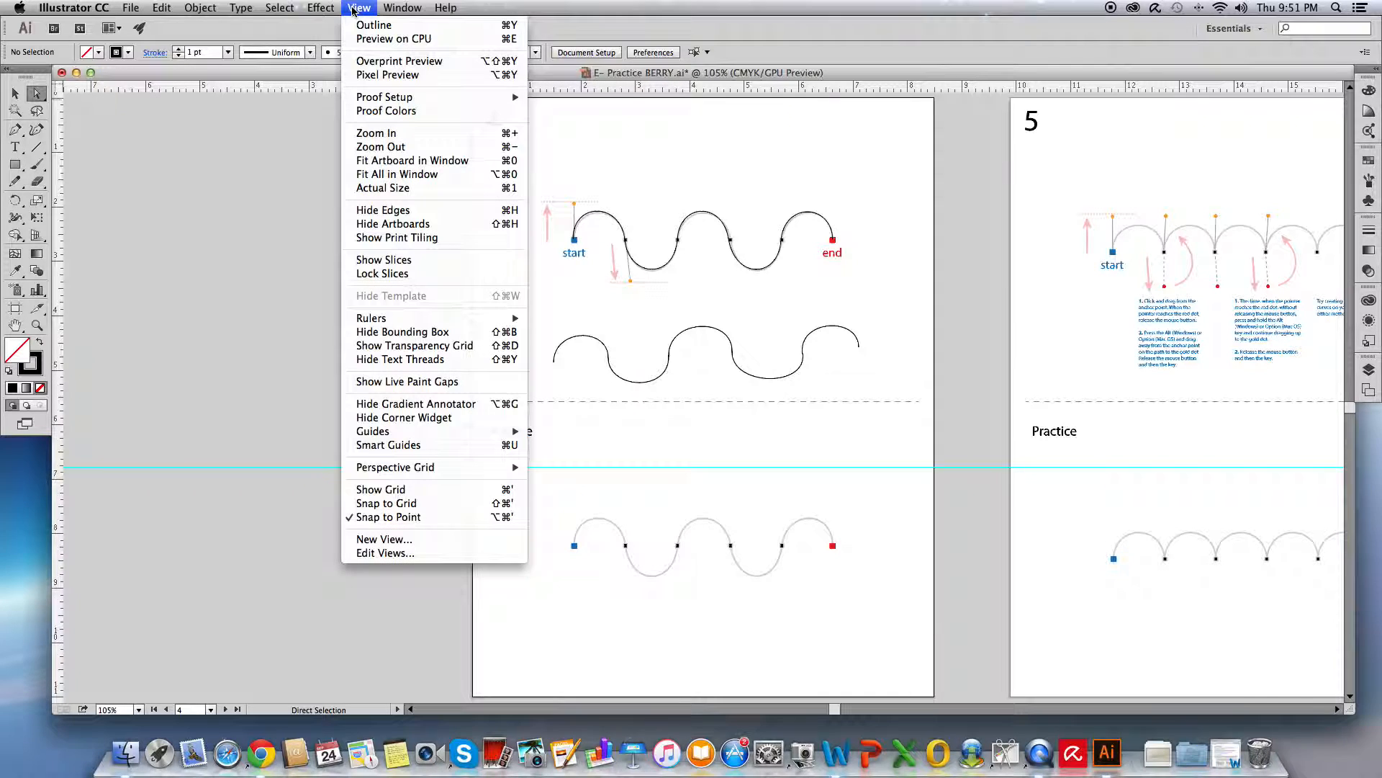
{"action": "mouse_move", "coordinate": [418, 432]}
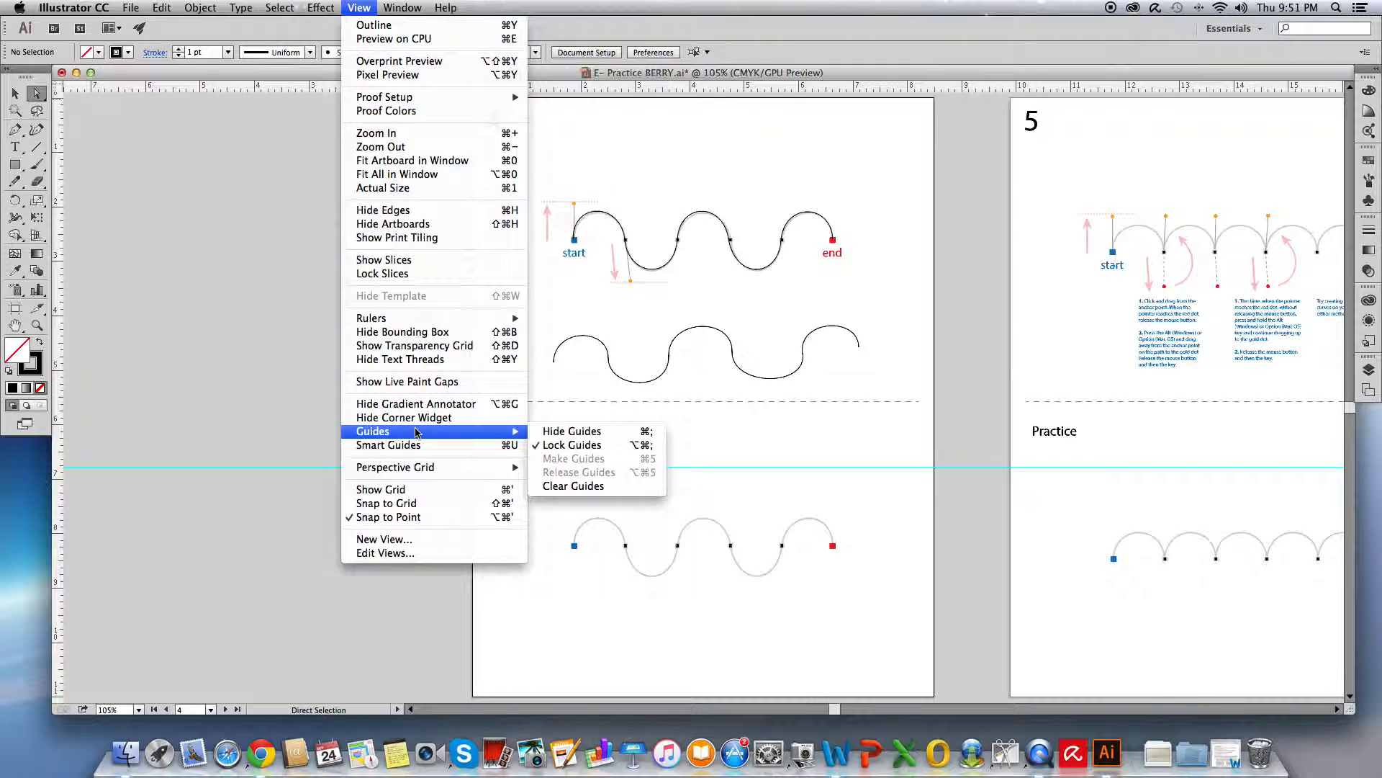
{"action": "left_click", "coordinate": [541, 433]}
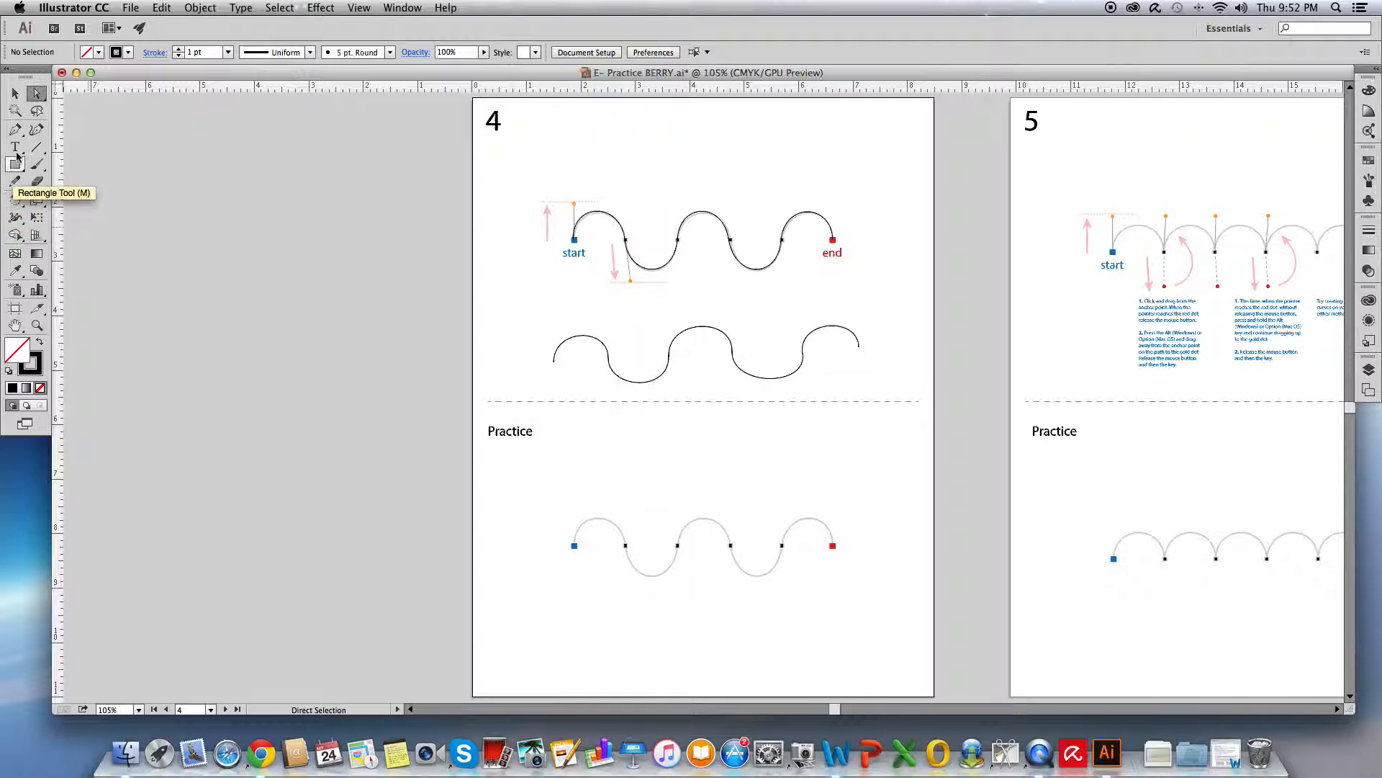
Trace the five-arc practice template with the Pen tool from the blue start square to the red end square, leaving the path open and deselected
{"action": "left_click", "coordinate": [15, 129]}
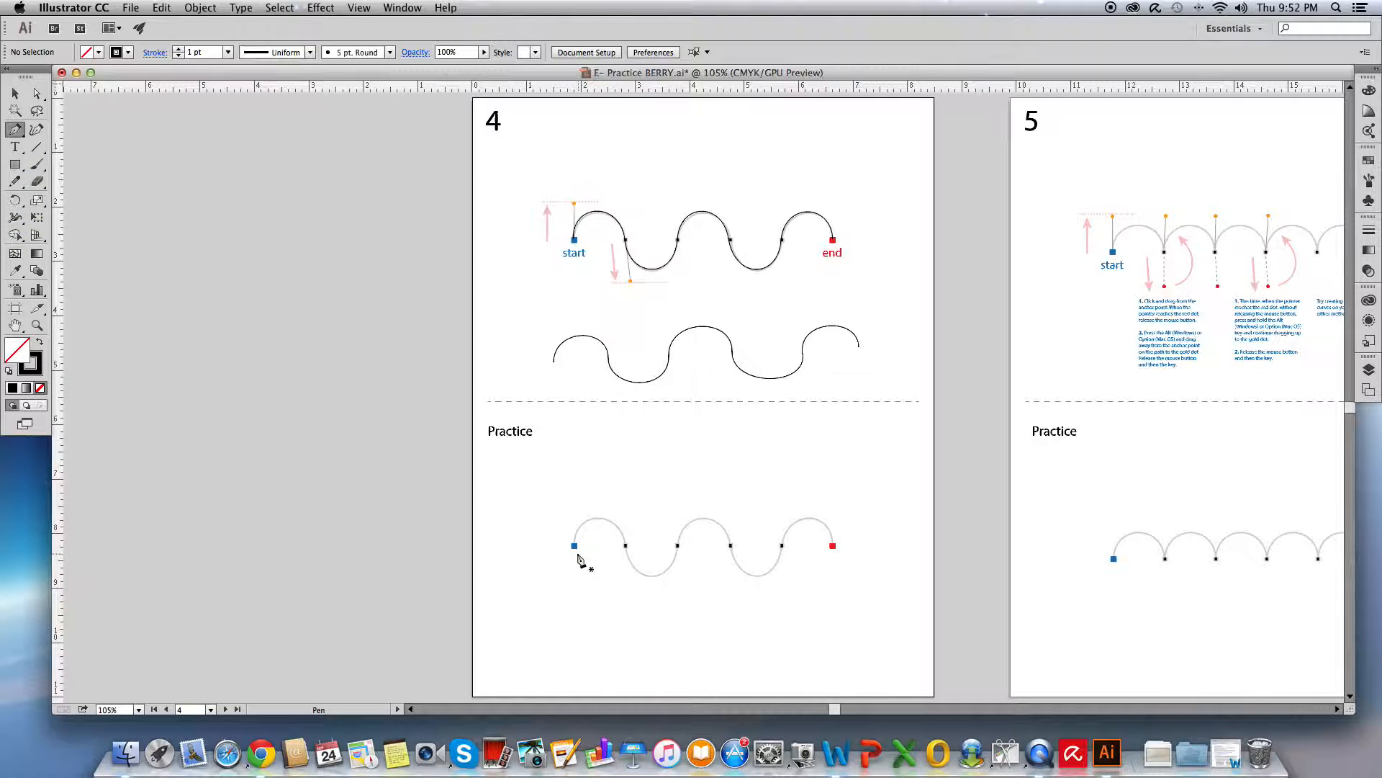
{"action": "left_click_drag", "start_coordinate": [573, 546], "coordinate": [578, 513]}
{"action": "left_click_drag", "start_coordinate": [626, 546], "coordinate": [630, 579]}
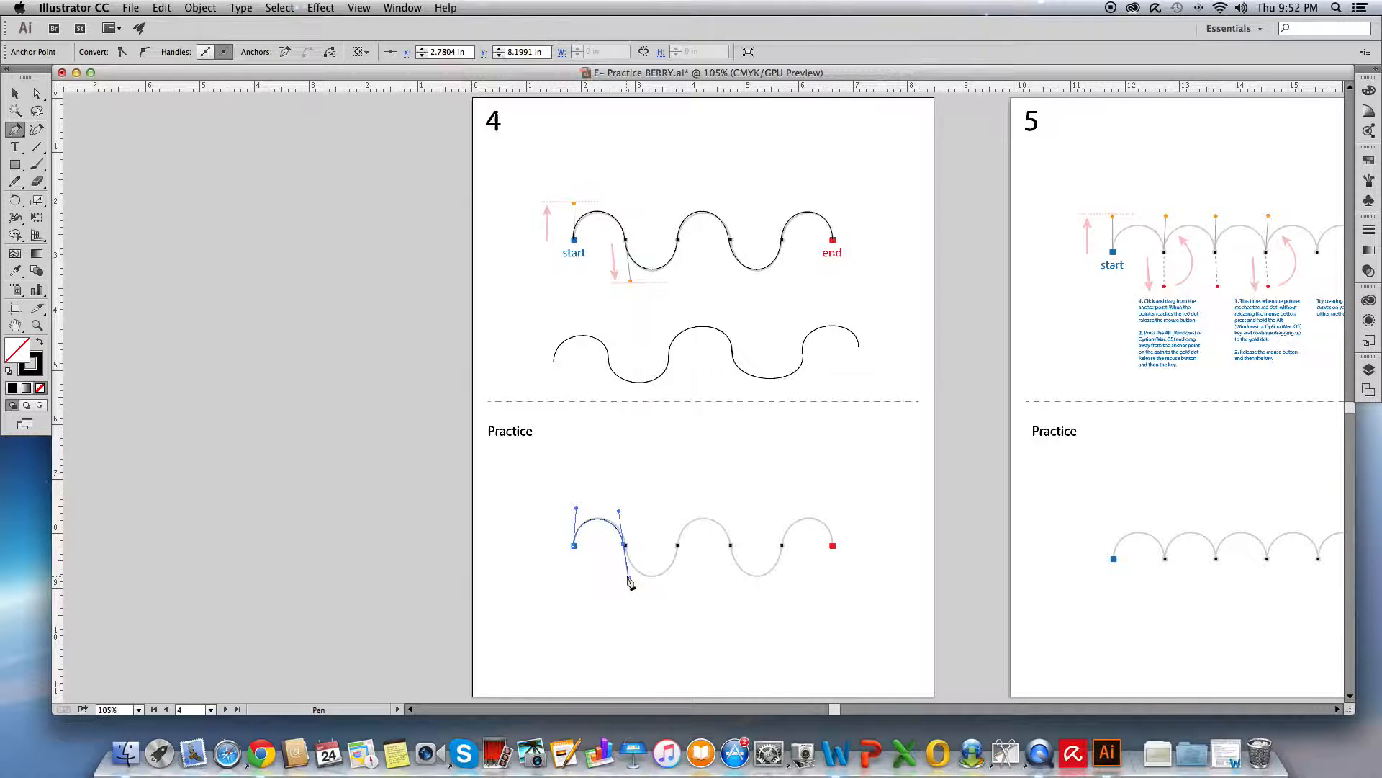
{"action": "left_click_drag", "start_coordinate": [678, 545], "coordinate": [682, 515]}
{"action": "left_click_drag", "start_coordinate": [732, 546], "coordinate": [733, 564]}
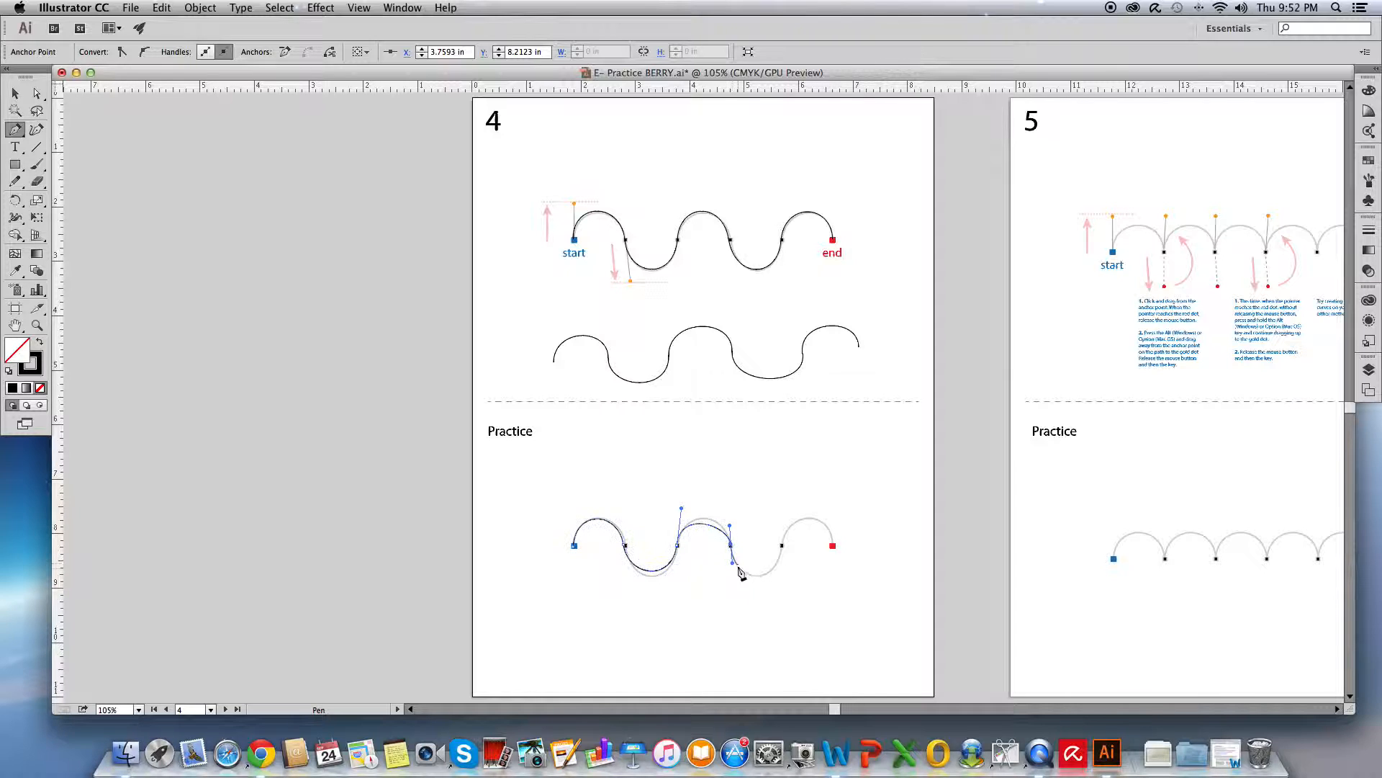
{"action": "left_click_drag", "start_coordinate": [783, 546], "coordinate": [782, 525]}
{"action": "left_click_drag", "start_coordinate": [831, 545], "coordinate": [828, 573]}
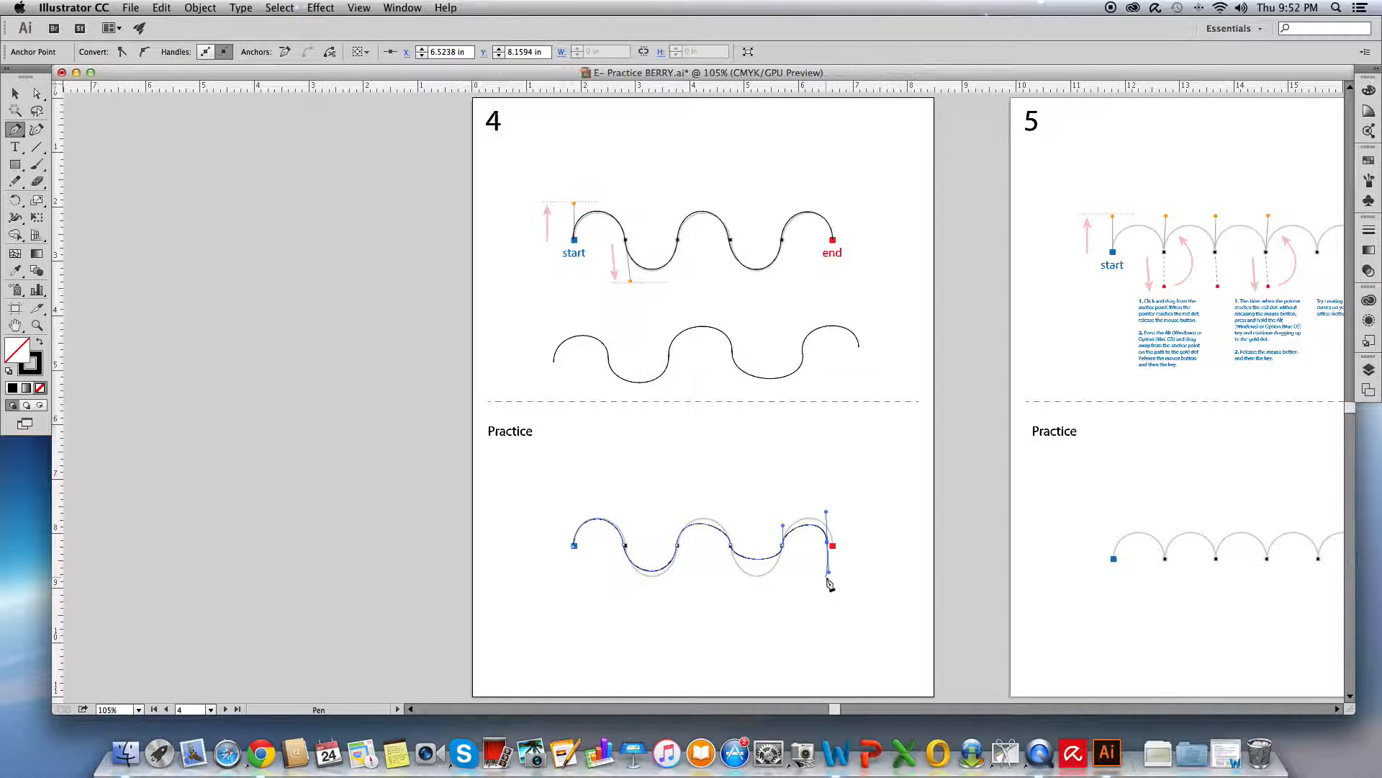
{"action": "key", "text": "super"}
{"action": "left_click", "coordinate": [848, 565], "text": "super"}
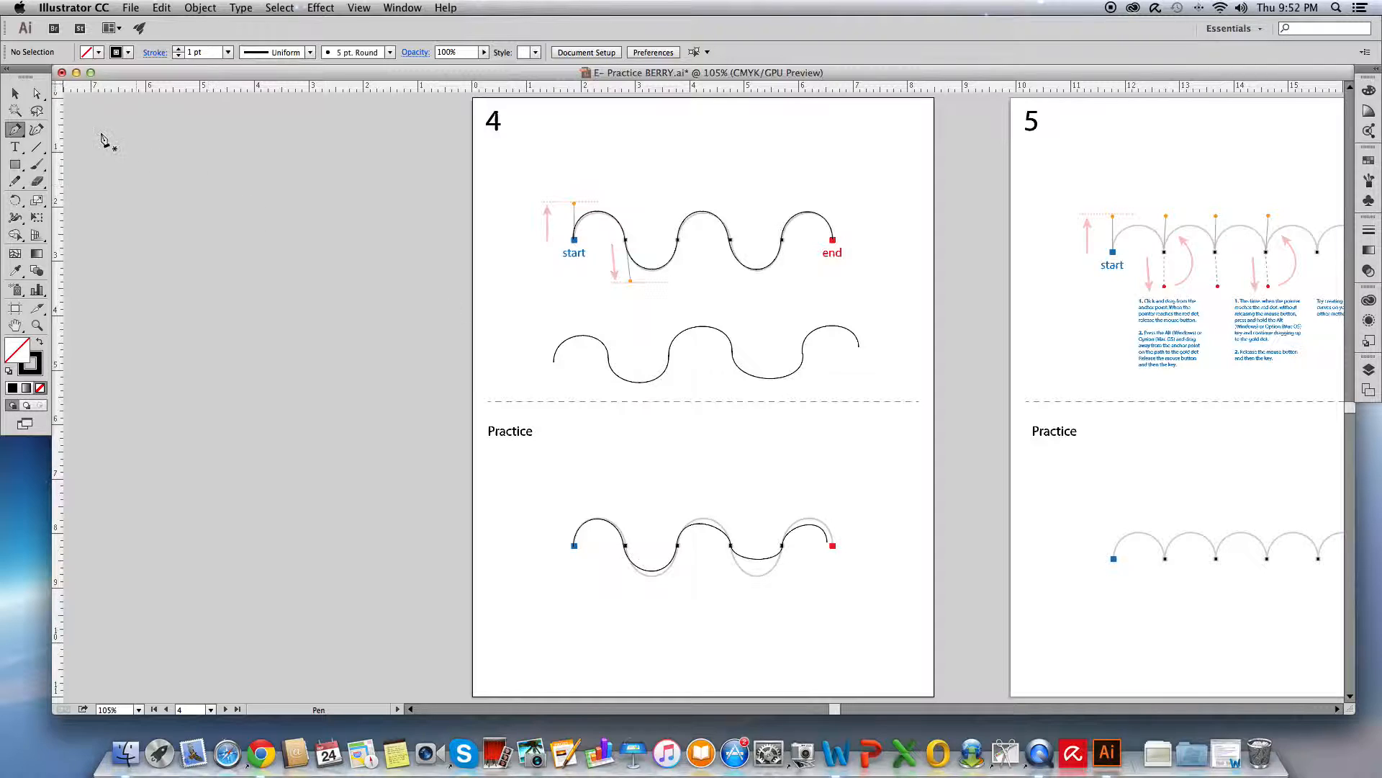
Move the traced wave's last anchor onto the red end square and adjust the handles so the last three arcs follow the template
{"action": "left_click", "coordinate": [34, 93]}
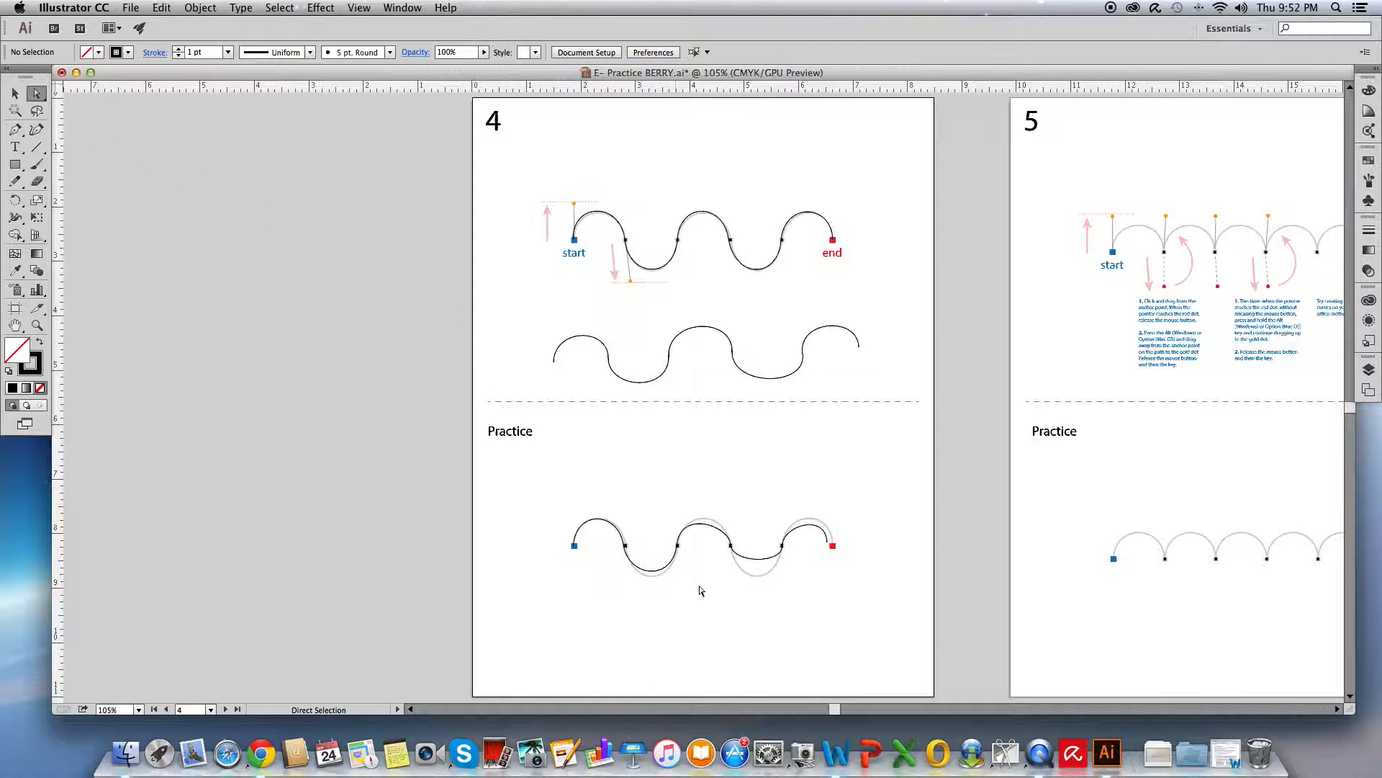
{"action": "left_click", "coordinate": [828, 543]}
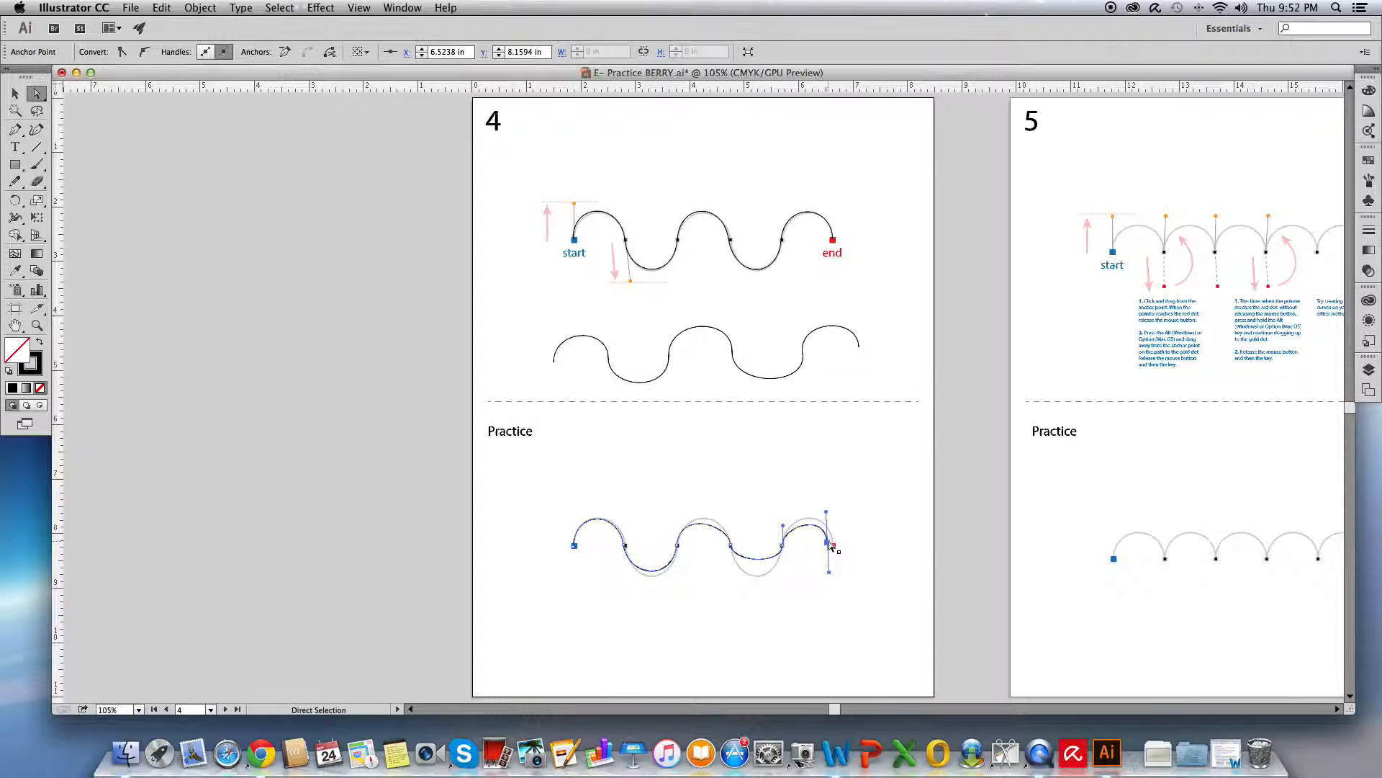
{"action": "left_click_drag", "start_coordinate": [832, 545], "coordinate": [836, 547]}
{"action": "left_click_drag", "start_coordinate": [784, 529], "coordinate": [785, 530]}
{"action": "left_click_drag", "start_coordinate": [786, 516], "coordinate": [787, 520]}
{"action": "left_click_drag", "start_coordinate": [756, 566], "coordinate": [732, 513]}
{"action": "left_click", "coordinate": [731, 528]}
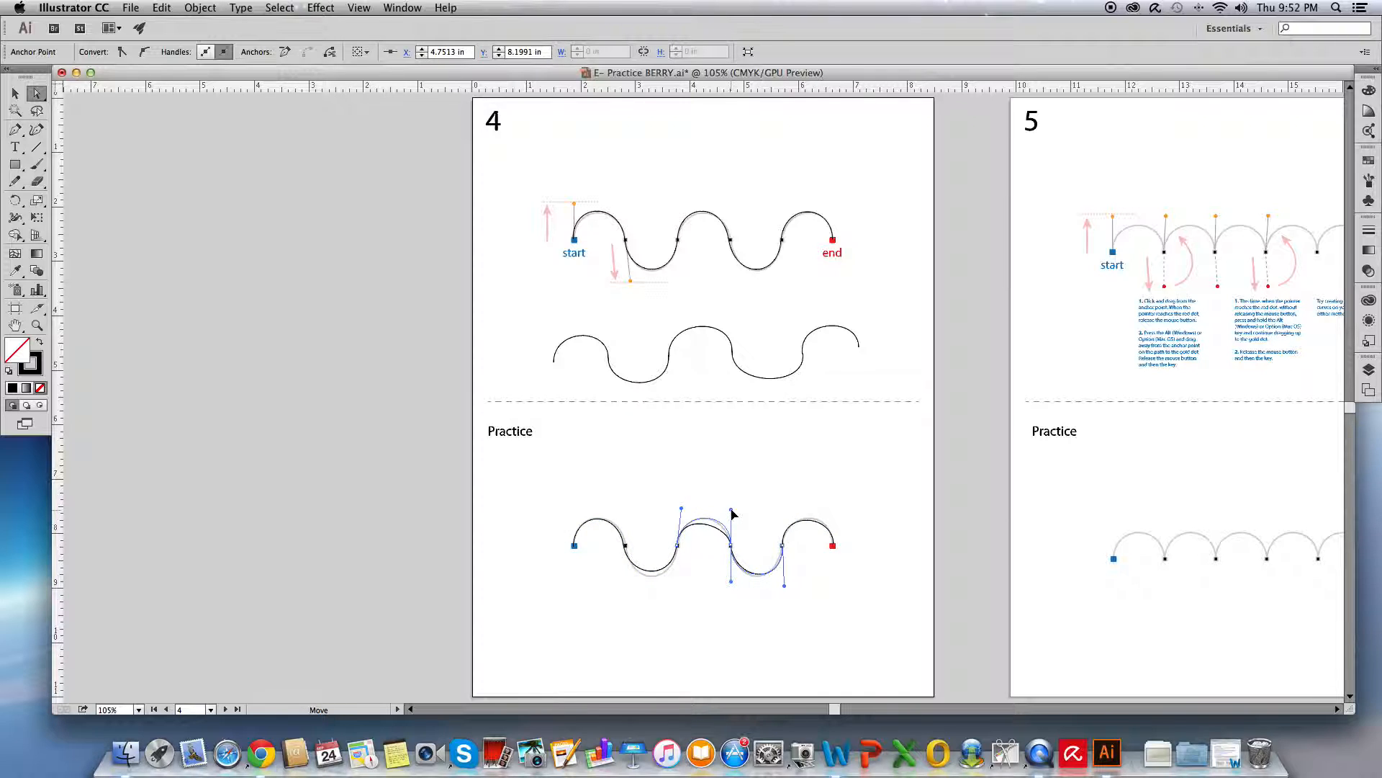
{"action": "left_click_drag", "start_coordinate": [728, 513], "coordinate": [727, 510]}
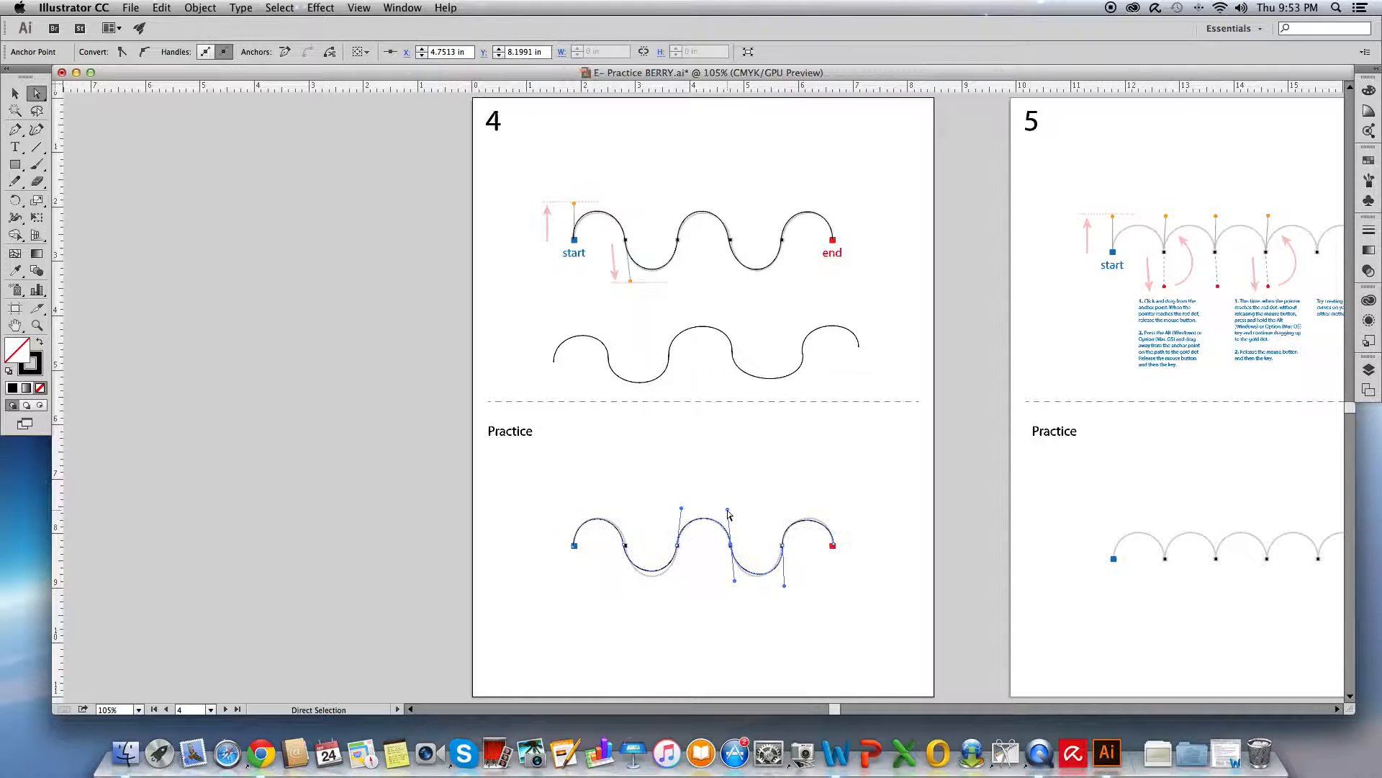
Fine-tune the handles of the second and fourth anchors to fit the lower arcs to the template, nudge the second anchor onto its dot, and deselect
{"action": "left_click", "coordinate": [677, 545]}
{"action": "left_click_drag", "start_coordinate": [631, 582], "coordinate": [637, 593]}
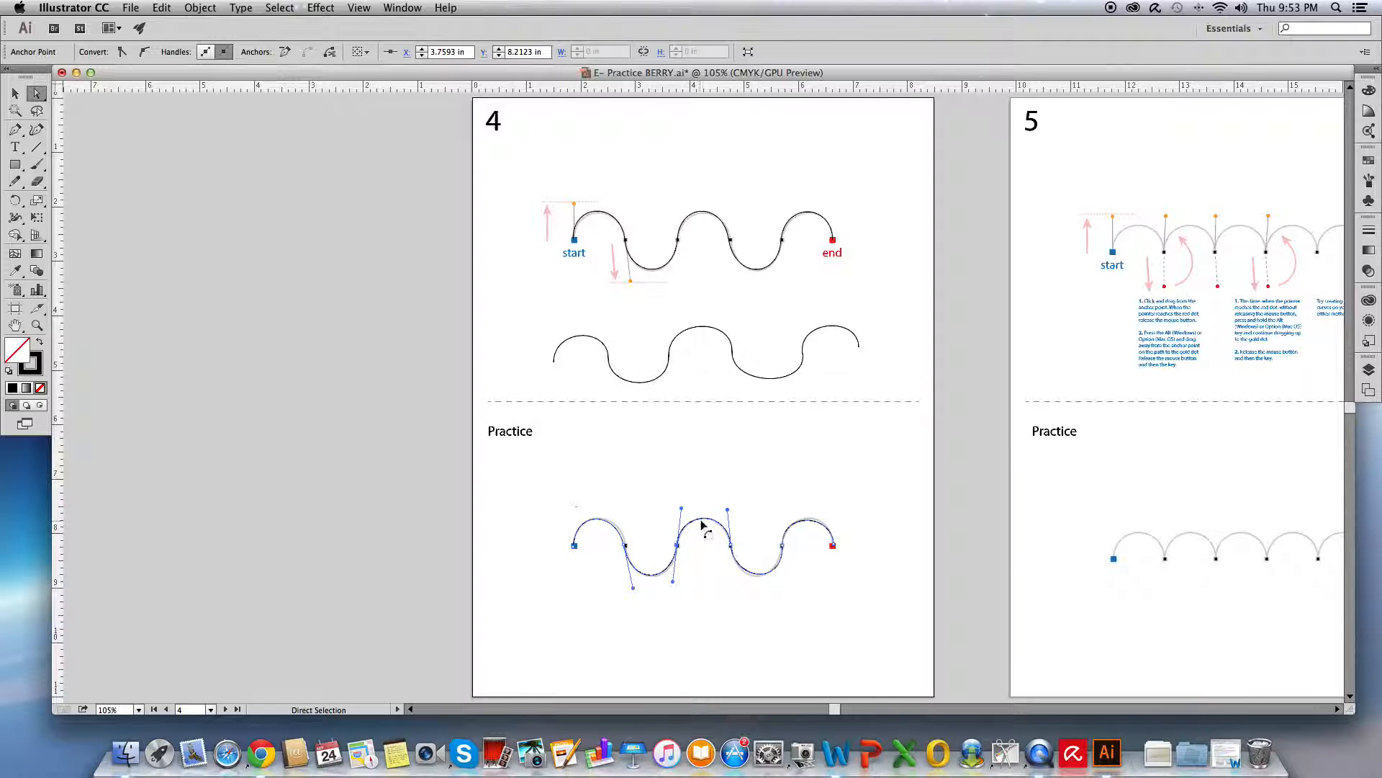
{"action": "left_click", "coordinate": [731, 545]}
{"action": "left_click_drag", "start_coordinate": [735, 585], "coordinate": [736, 586]}
{"action": "left_click", "coordinate": [626, 546]}
{"action": "left_click_drag", "start_coordinate": [618, 513], "coordinate": [621, 515]}
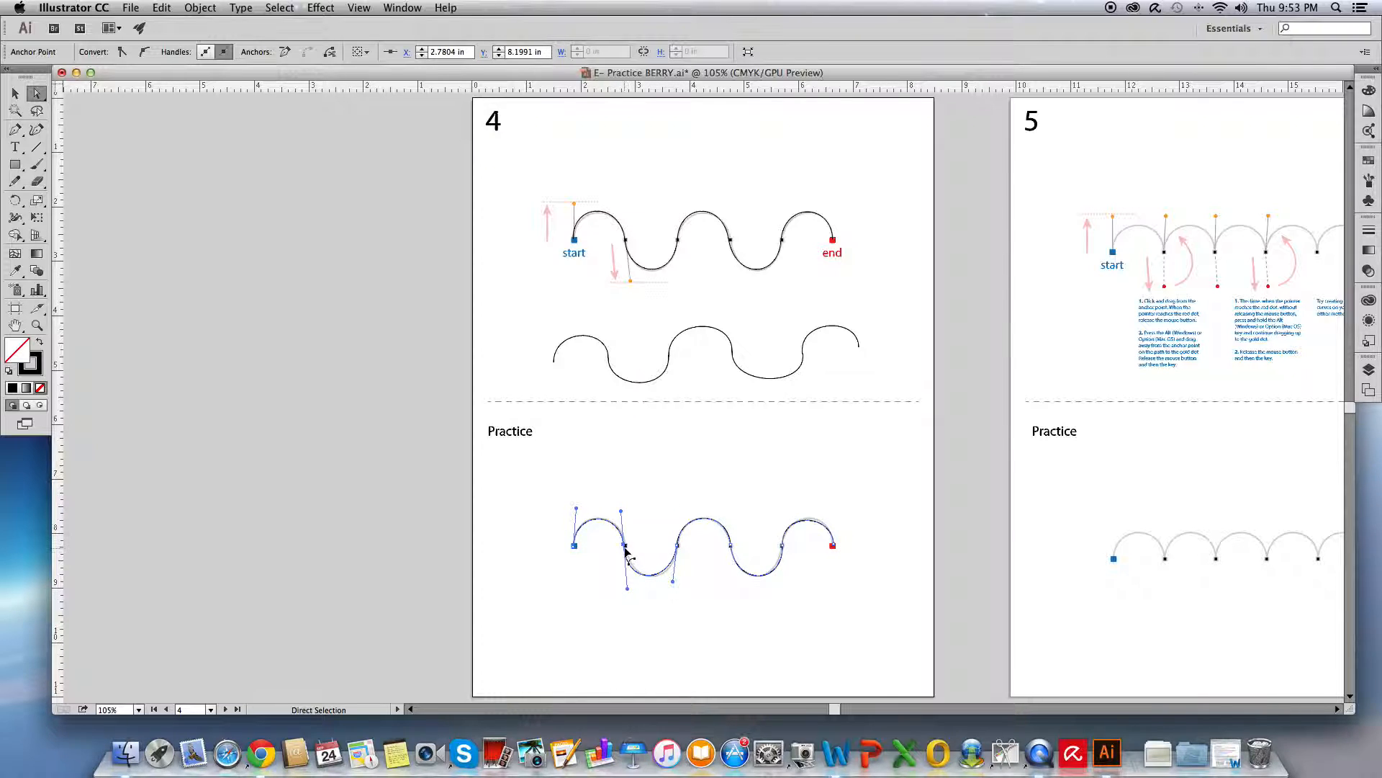
{"action": "left_click_drag", "start_coordinate": [625, 544], "coordinate": [627, 547]}
{"action": "left_click", "coordinate": [616, 604]}
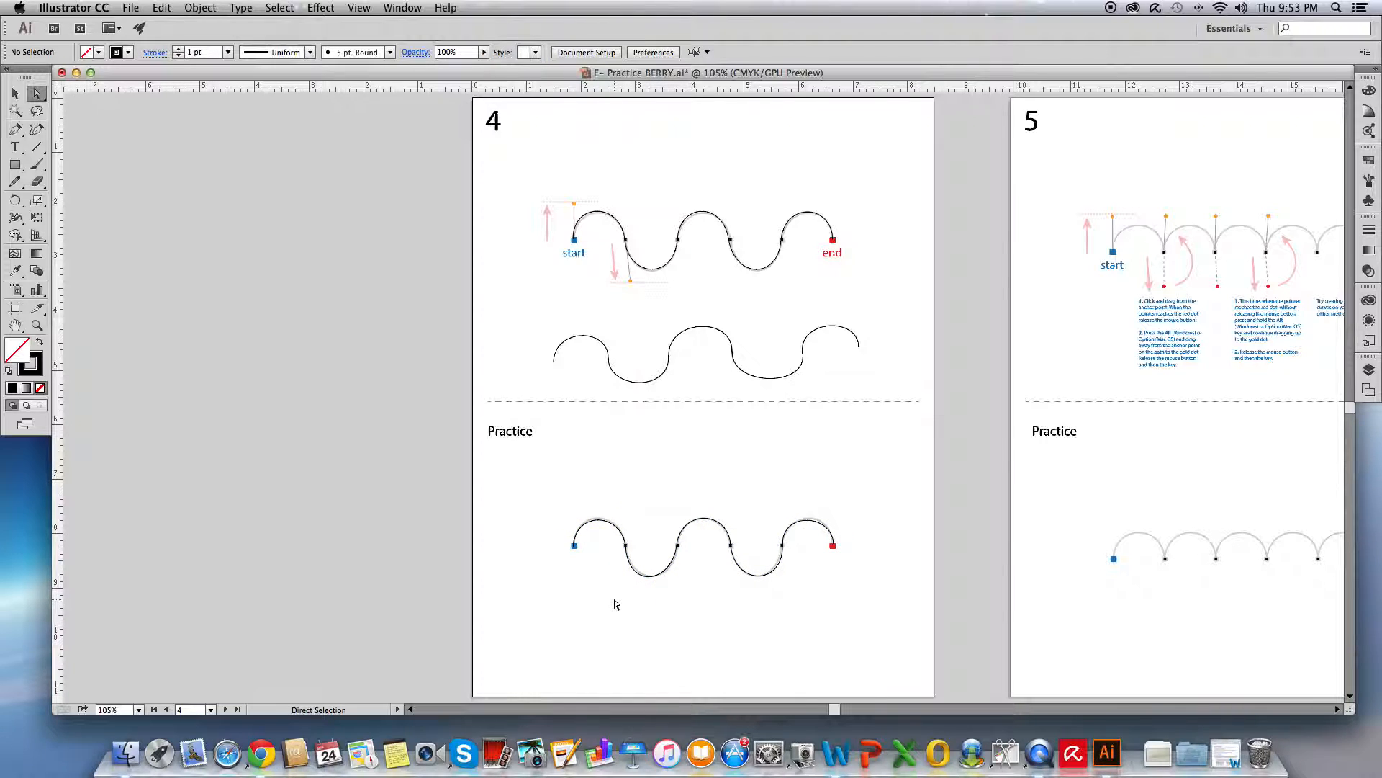